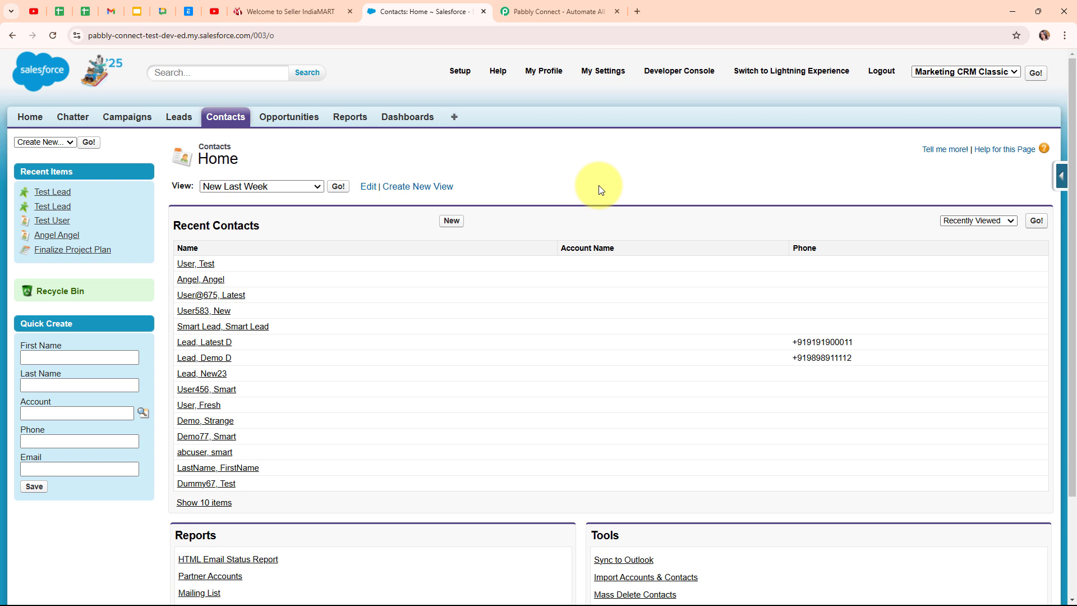
Step: Glance at the IndiaMART seller dashboard, then return to the Salesforce Contacts tab
click(302, 6)
click(411, 5)
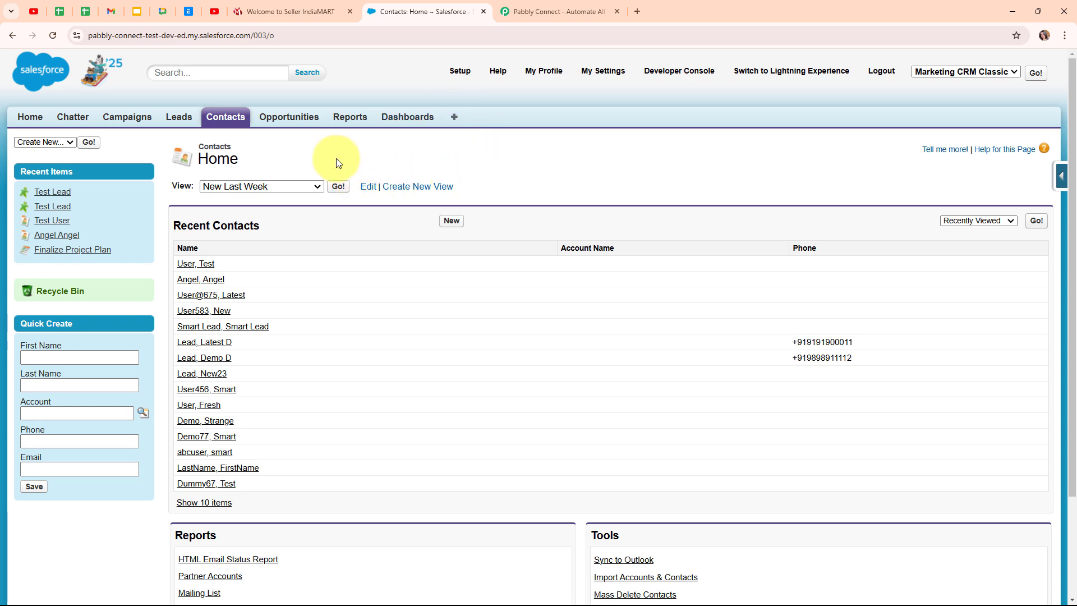
Step: Sign in to the Pabbly account and launch Pabbly Connect from All Pabbly Apps
click(537, 6)
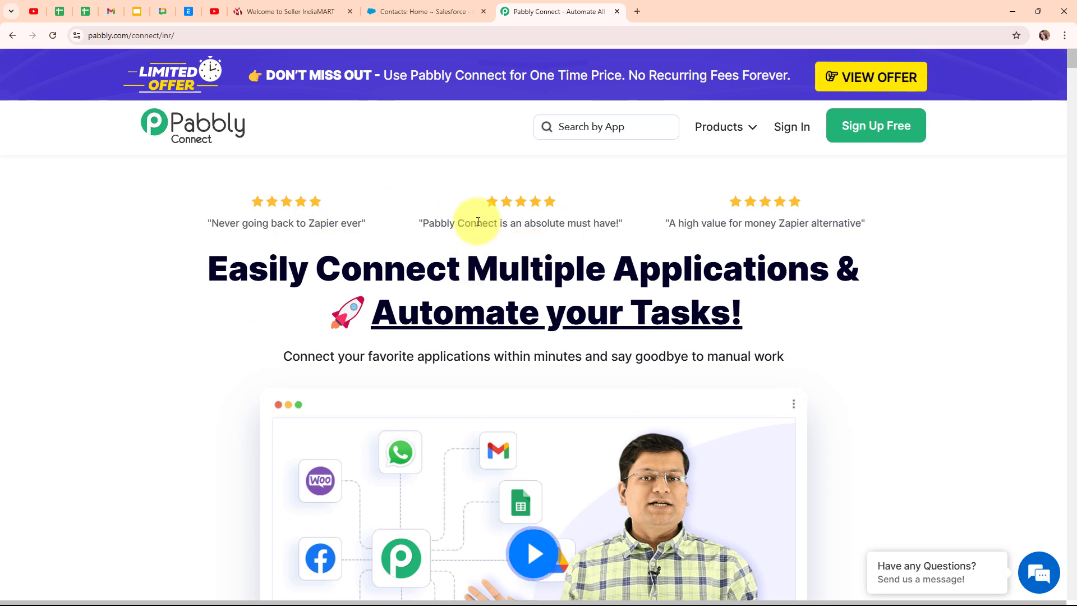
click(250, 38)
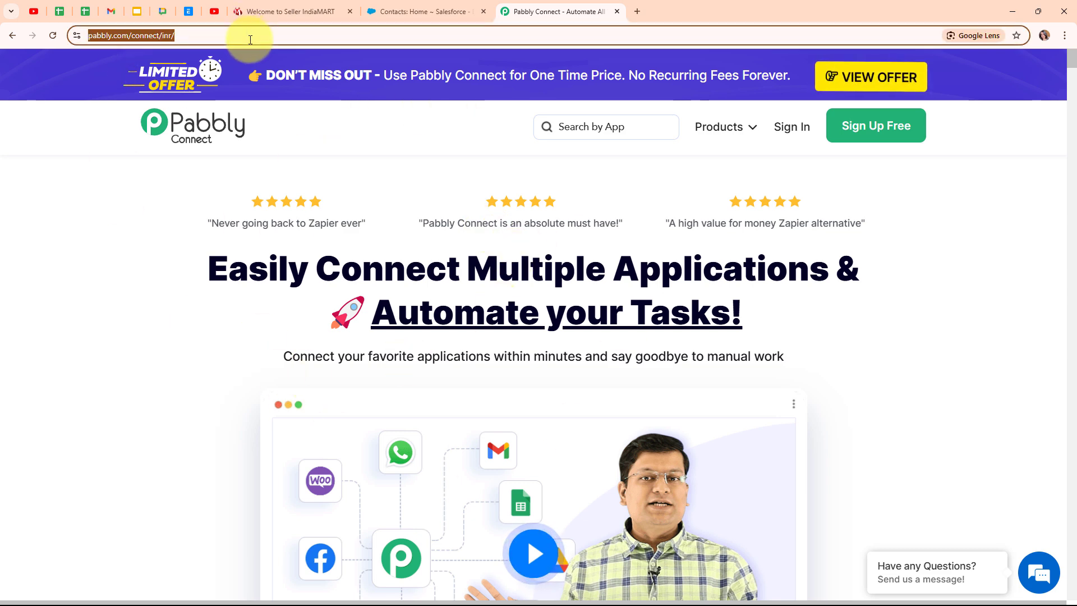
click(417, 162)
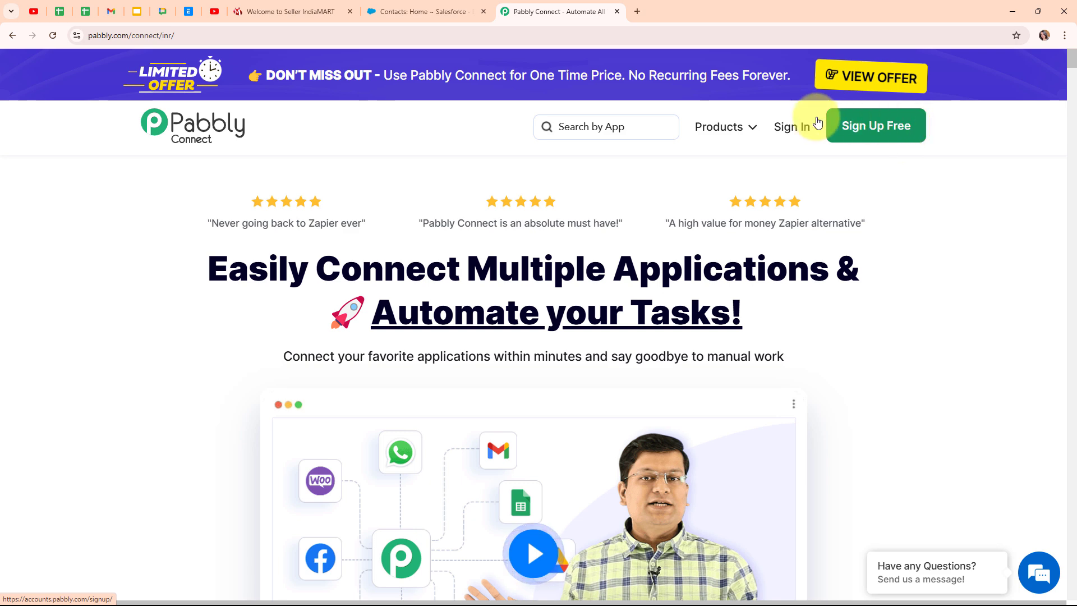
click(784, 132)
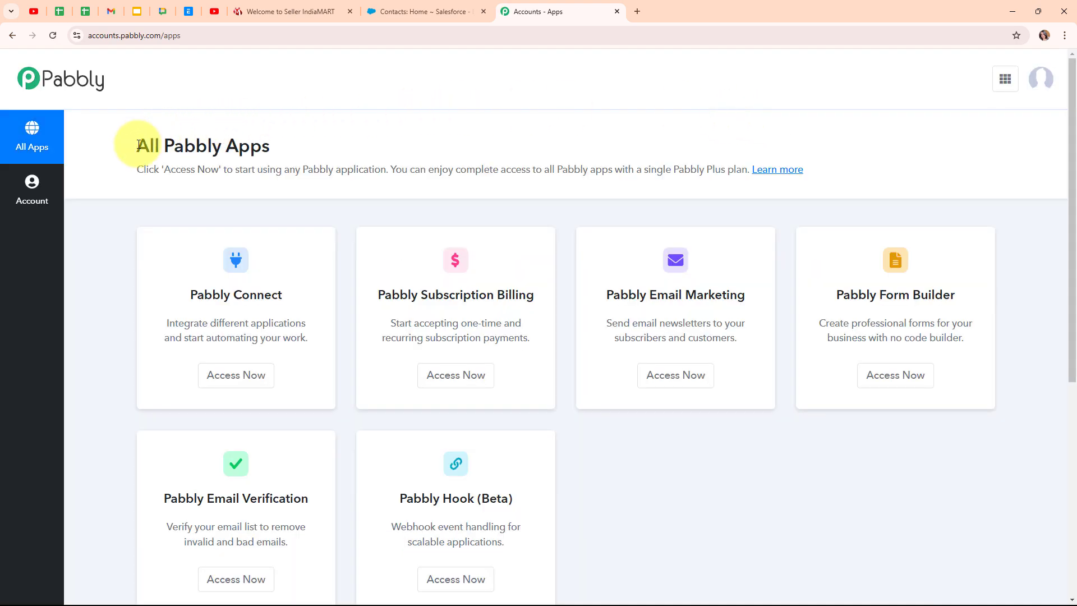
drag(139, 144, 332, 146)
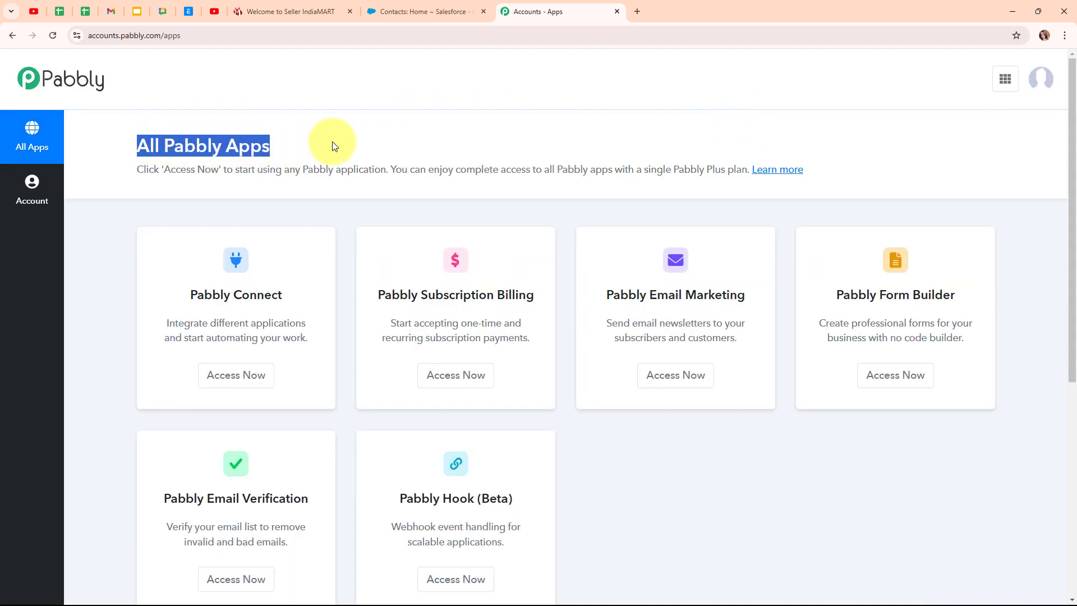
click(332, 144)
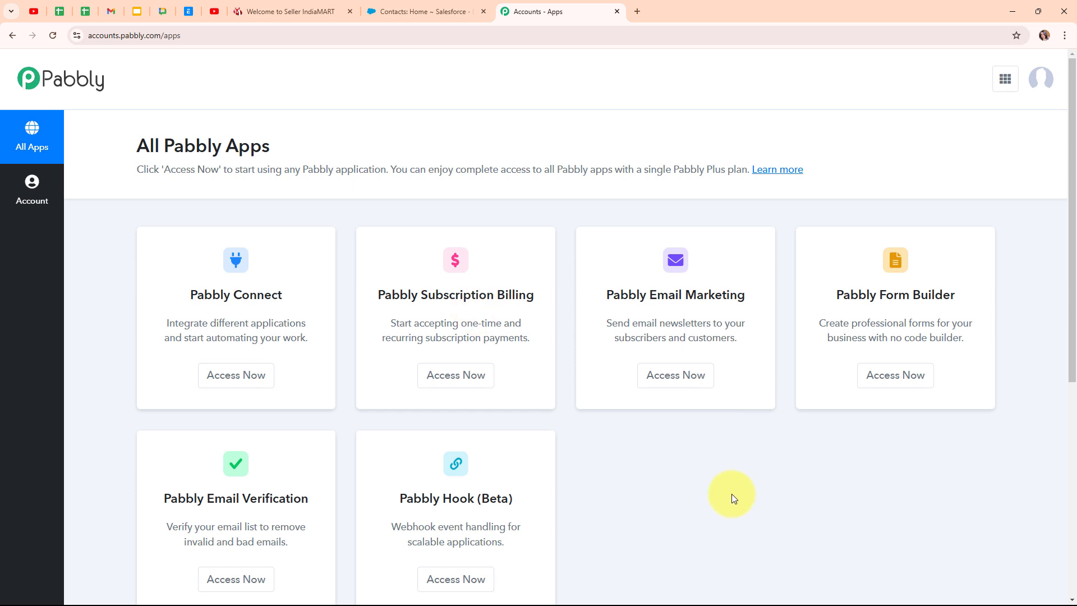
click(246, 378)
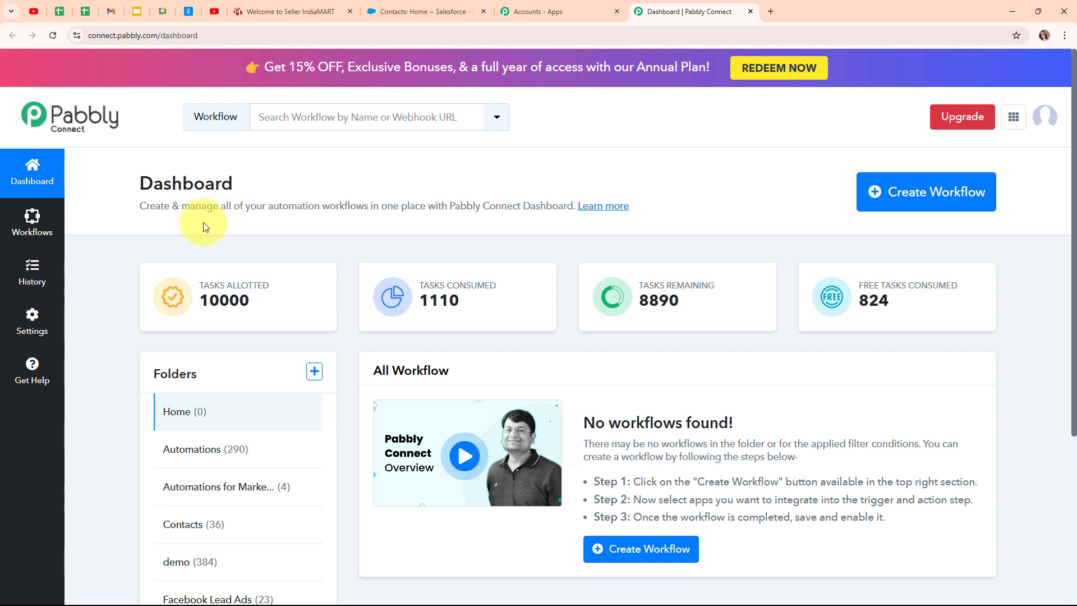
Step: Start a workflow 'Add IndiaMART Leads / Enquiries for Travel Tourism & Hotel Business to Salesforce' in Automations
click(921, 195)
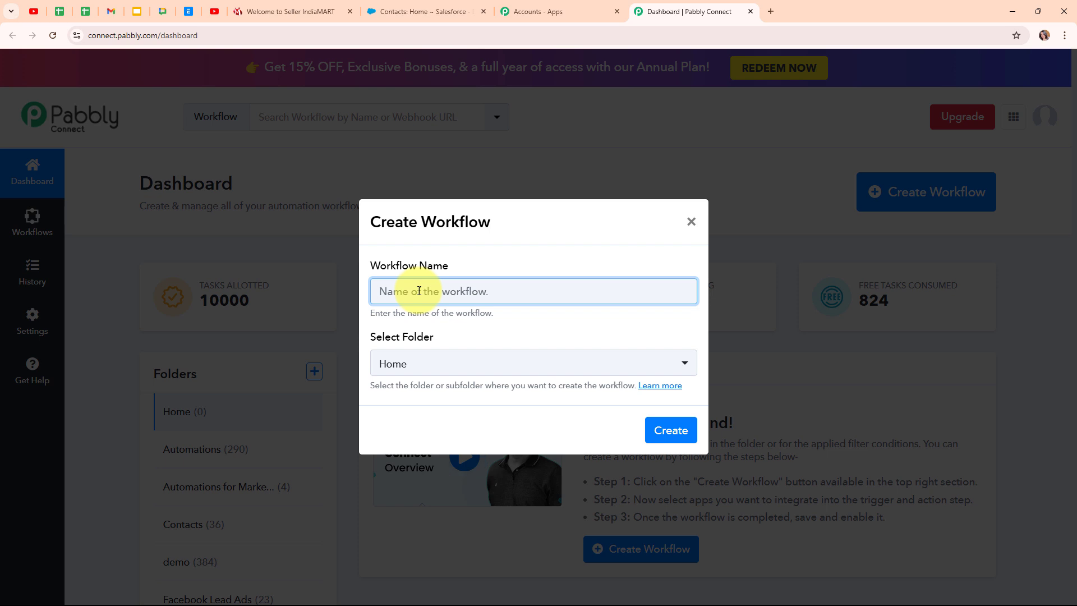
key(ctrl+v)
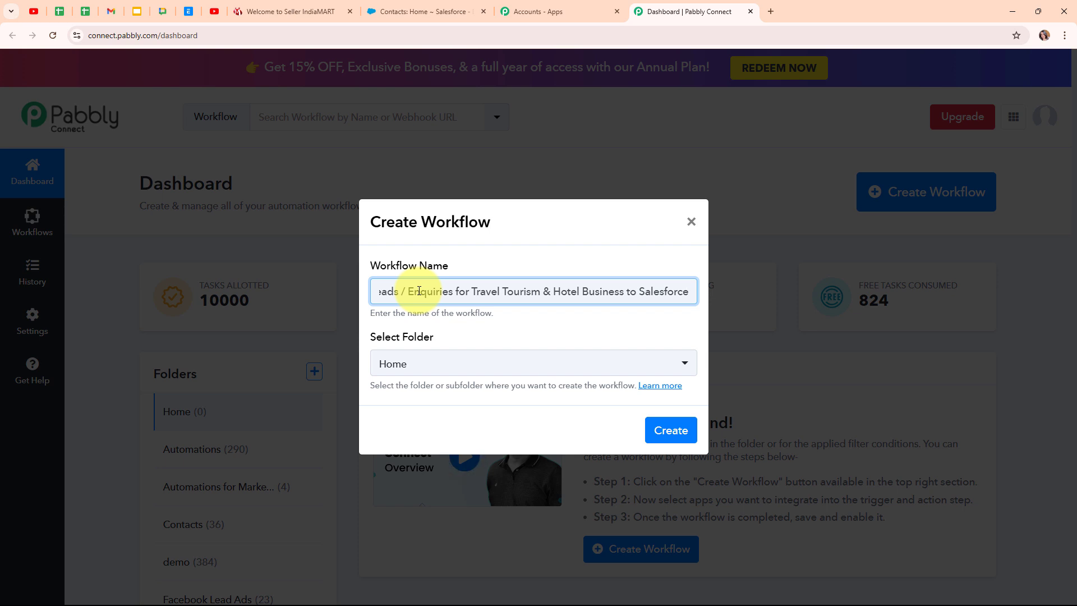
click(428, 364)
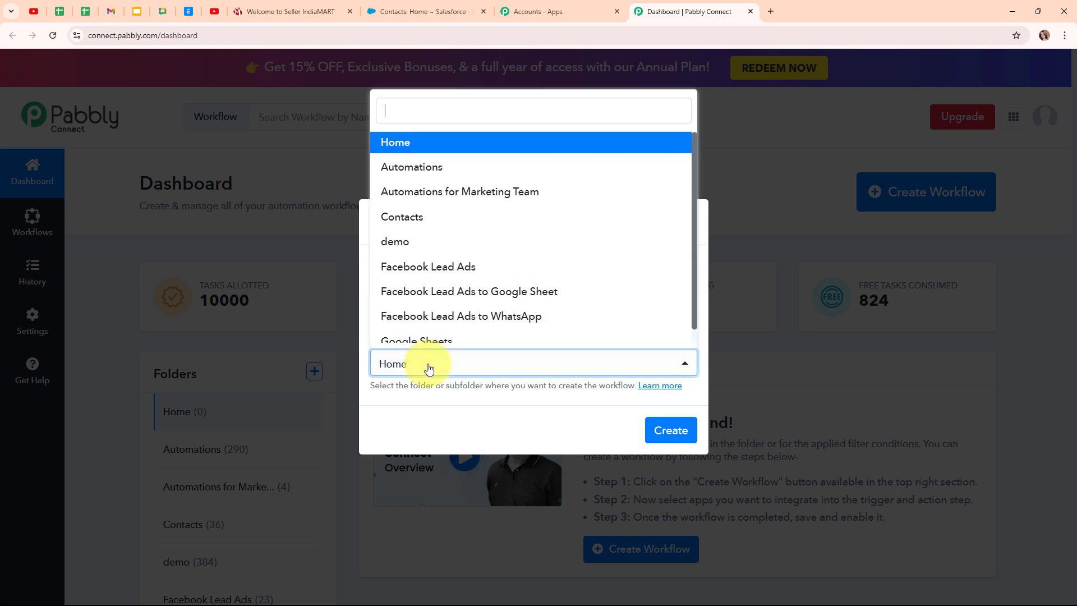
click(424, 164)
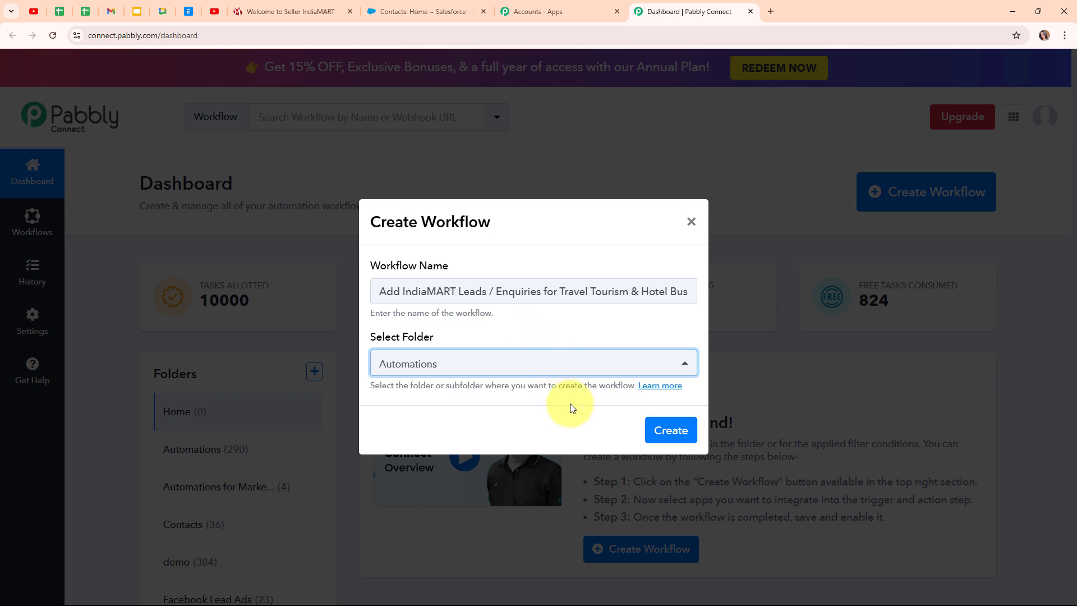
click(659, 386)
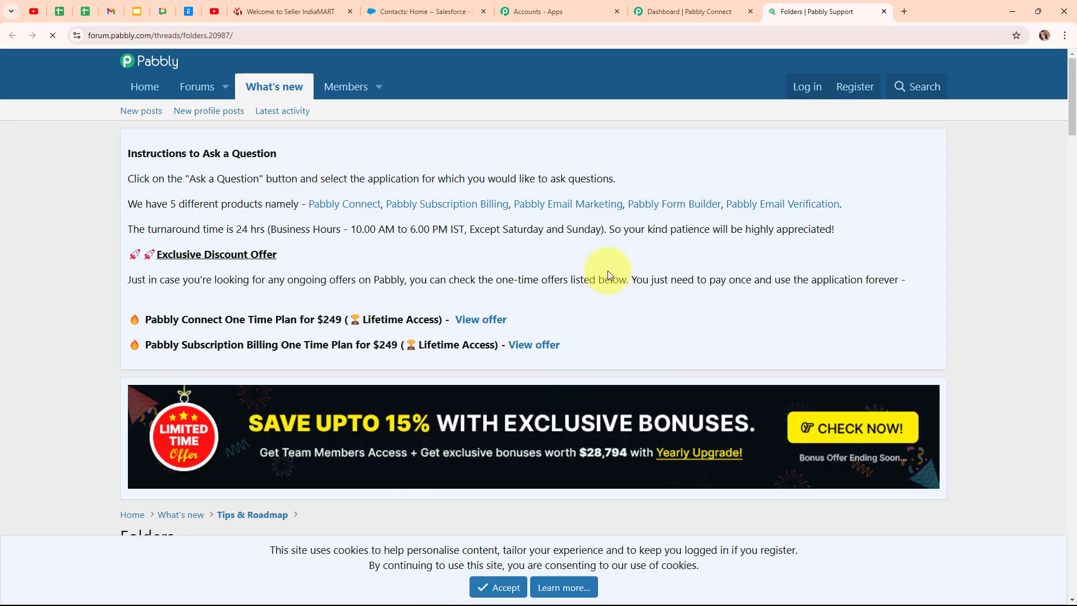
Step: Skim the Pabbly forum thread about folders, then close it
scroll(577, 527, down, 9)
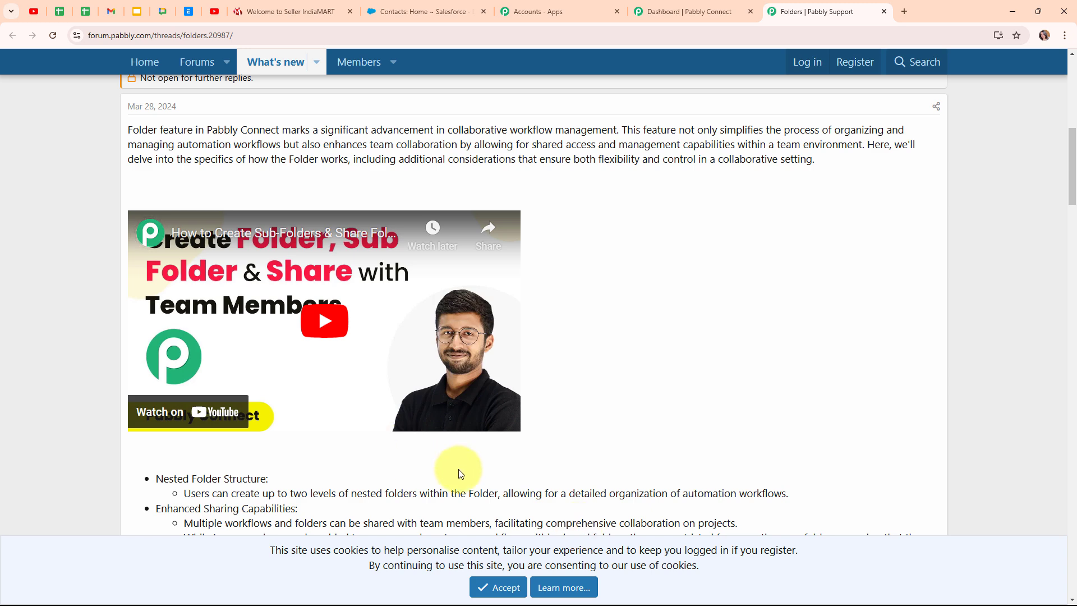
click(883, 11)
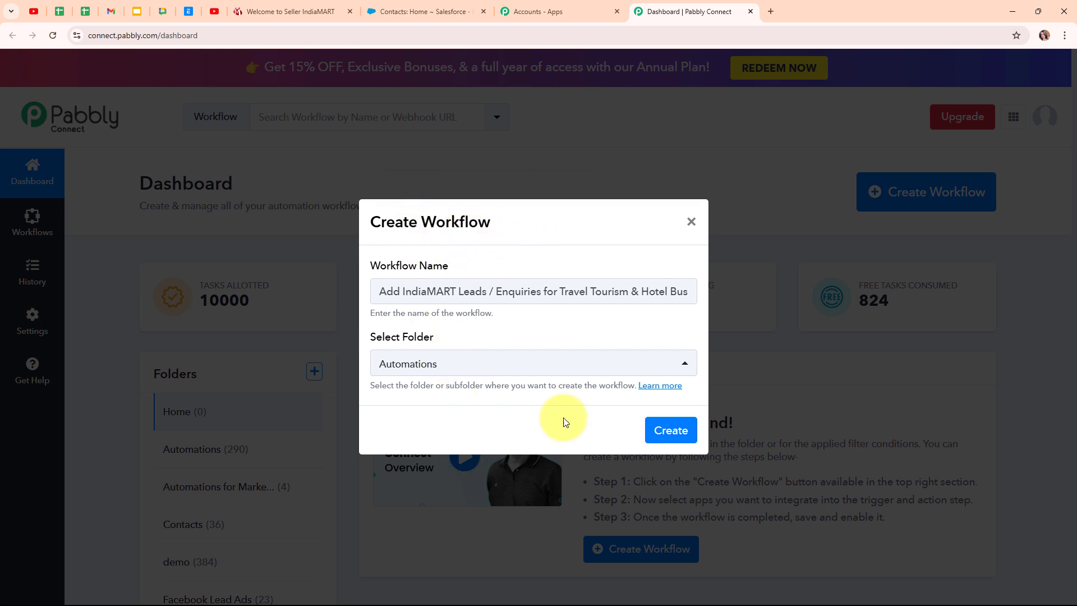
Step: Create the workflow and re-expand its empty trigger step to reveal the app chooser
click(680, 436)
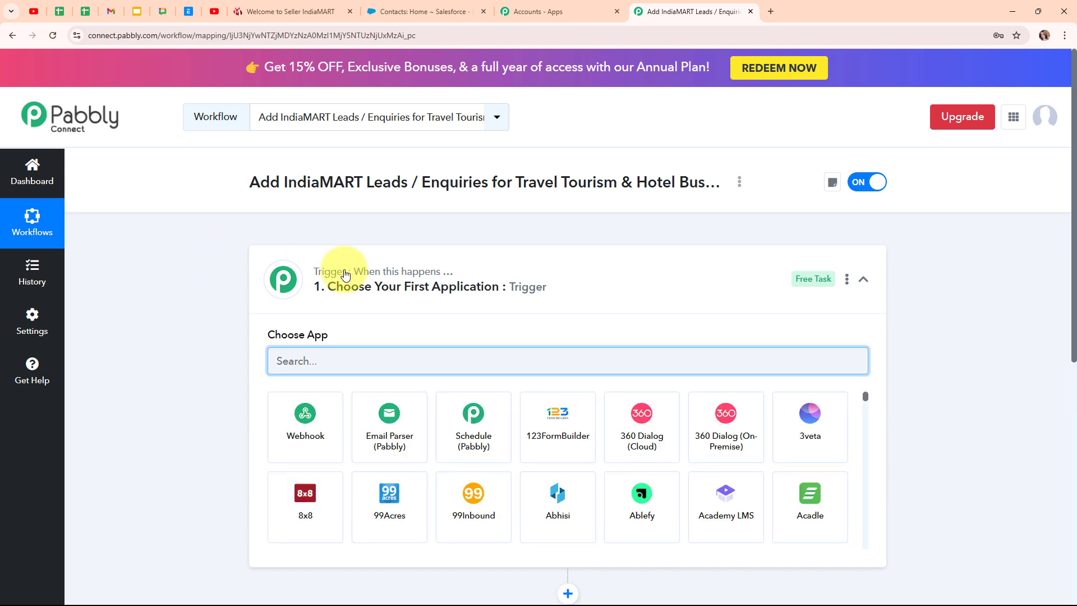
click(862, 280)
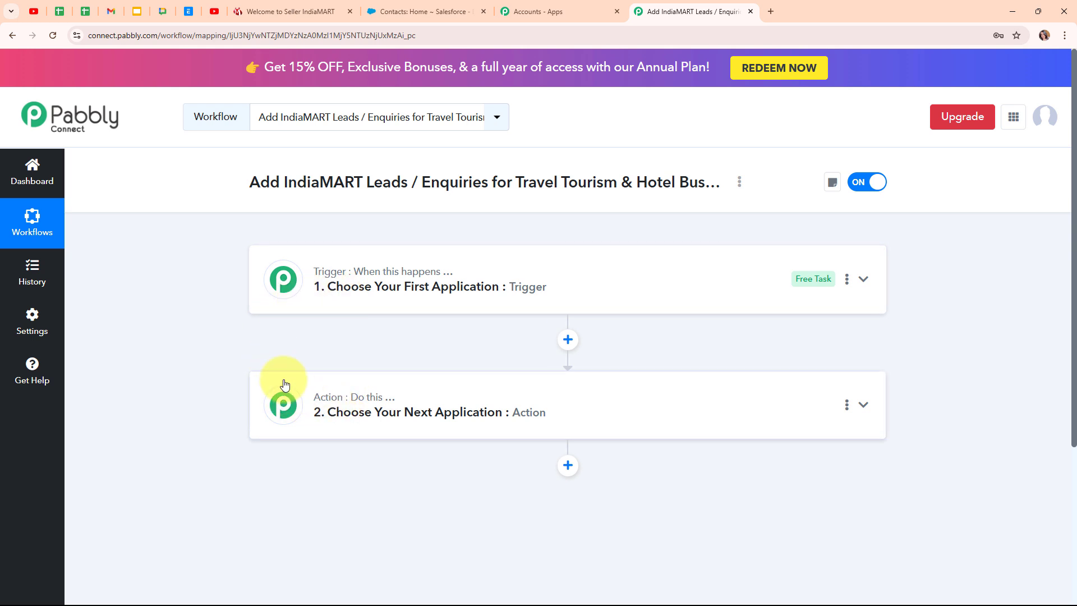
mouse_move(303, 277)
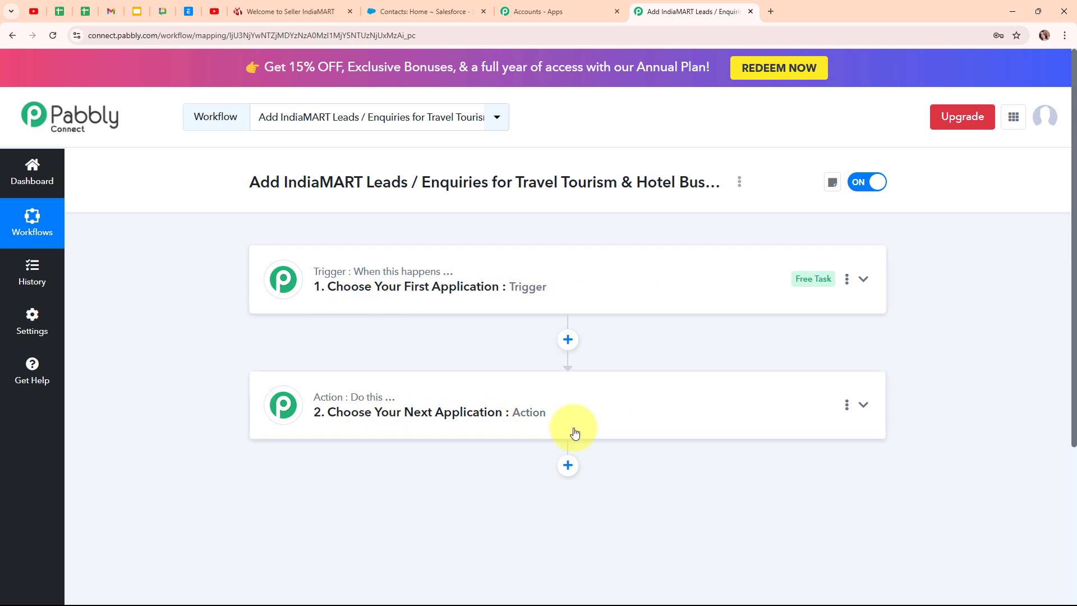
click(686, 282)
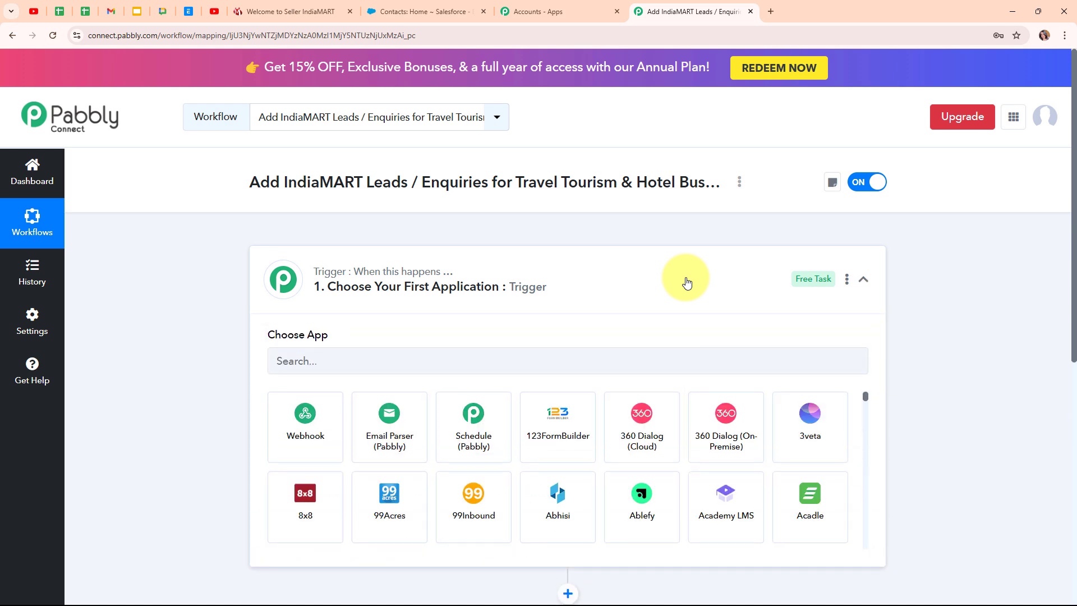
Step: Search 'Ind' and choose IndiaMART as the trigger app
click(368, 356)
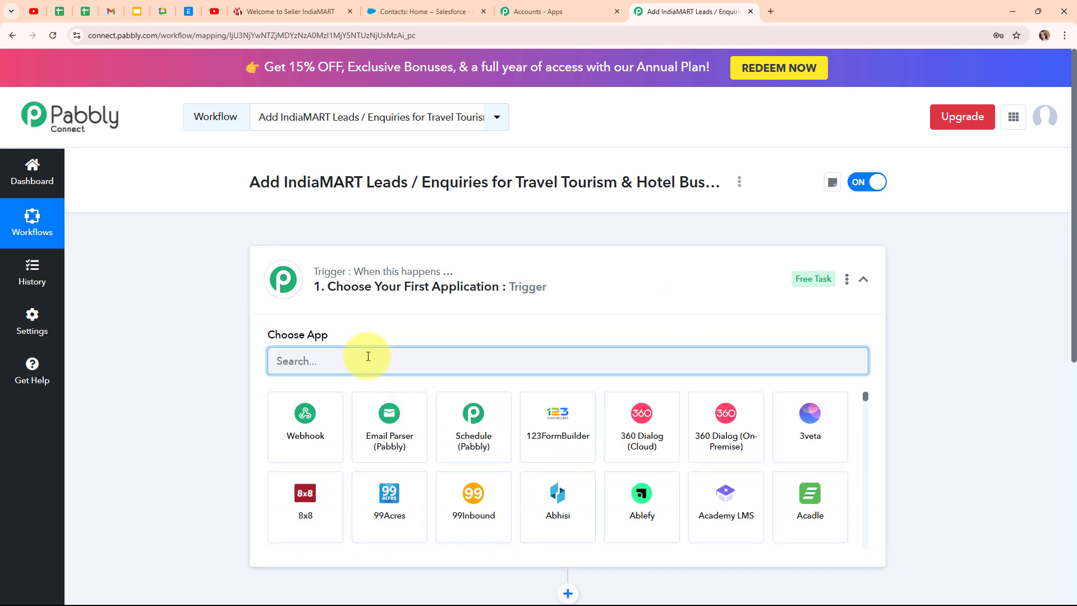
text(Ind)
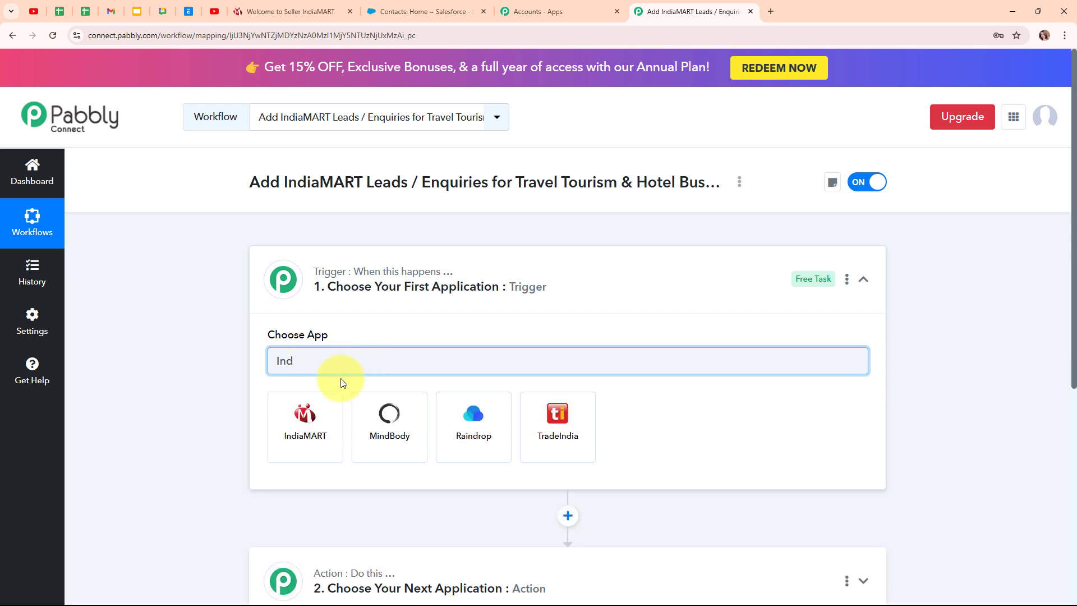
click(306, 414)
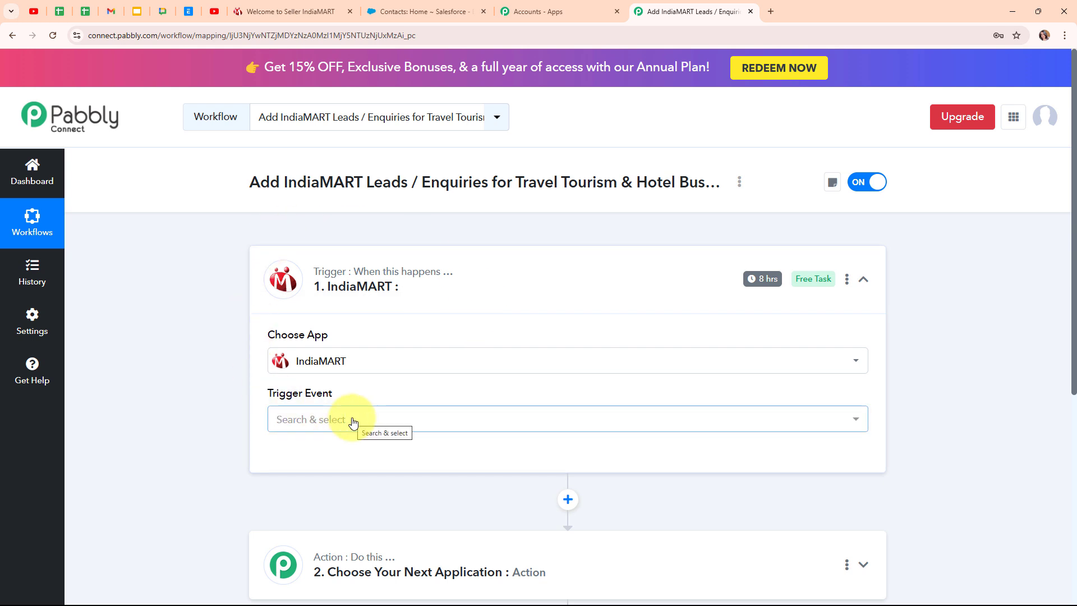
Step: Set the trigger event to New Leads and copy its webhook URL for IndiaMART
click(353, 421)
click(346, 497)
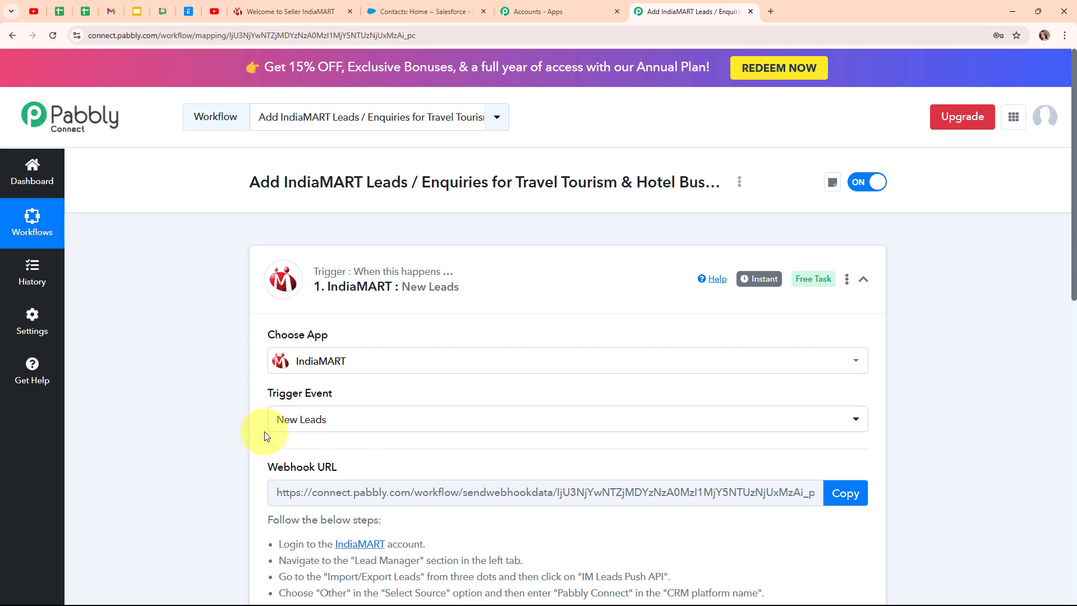
scroll(481, 433, down, 4)
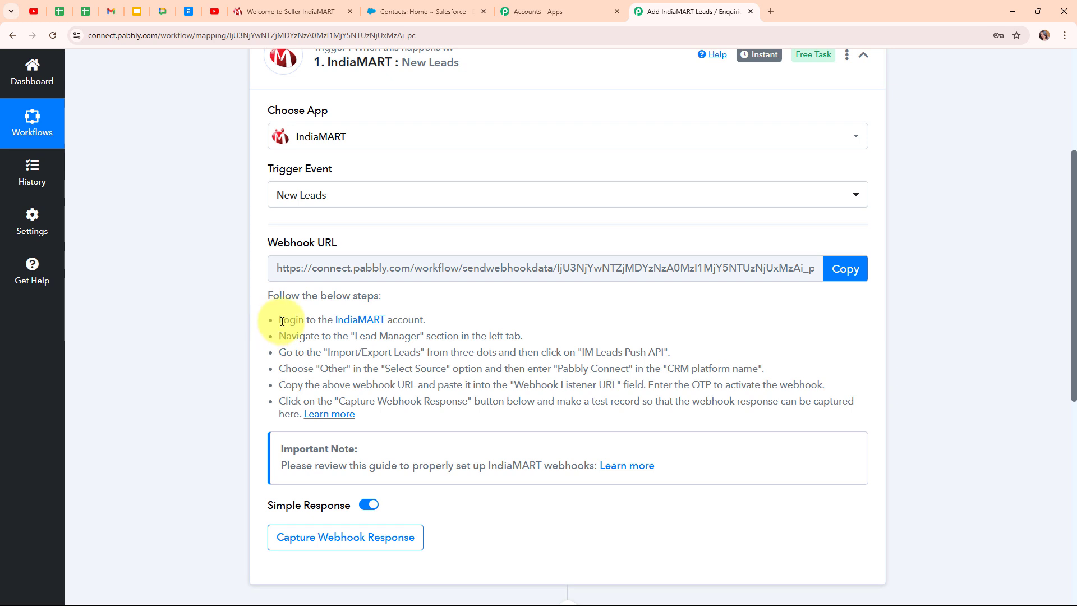
drag(279, 323, 393, 419)
click(392, 420)
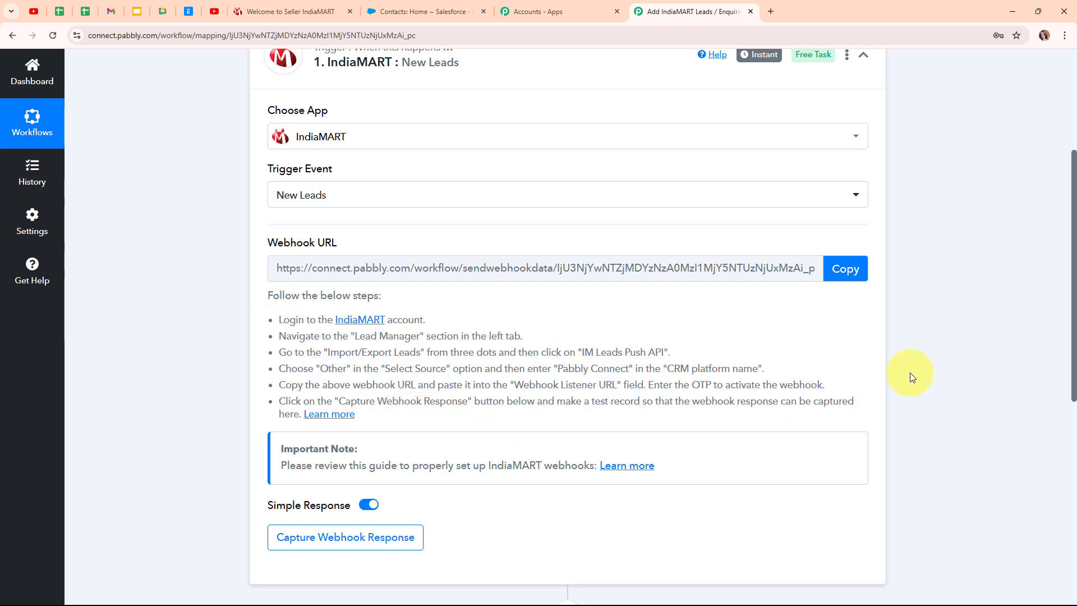
click(858, 269)
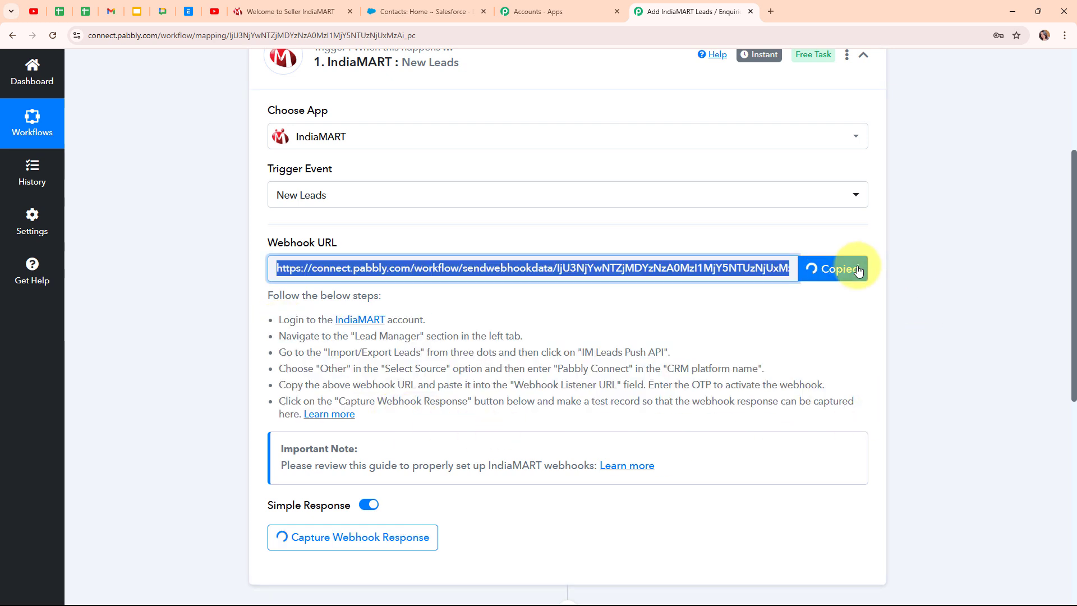
click(330, 10)
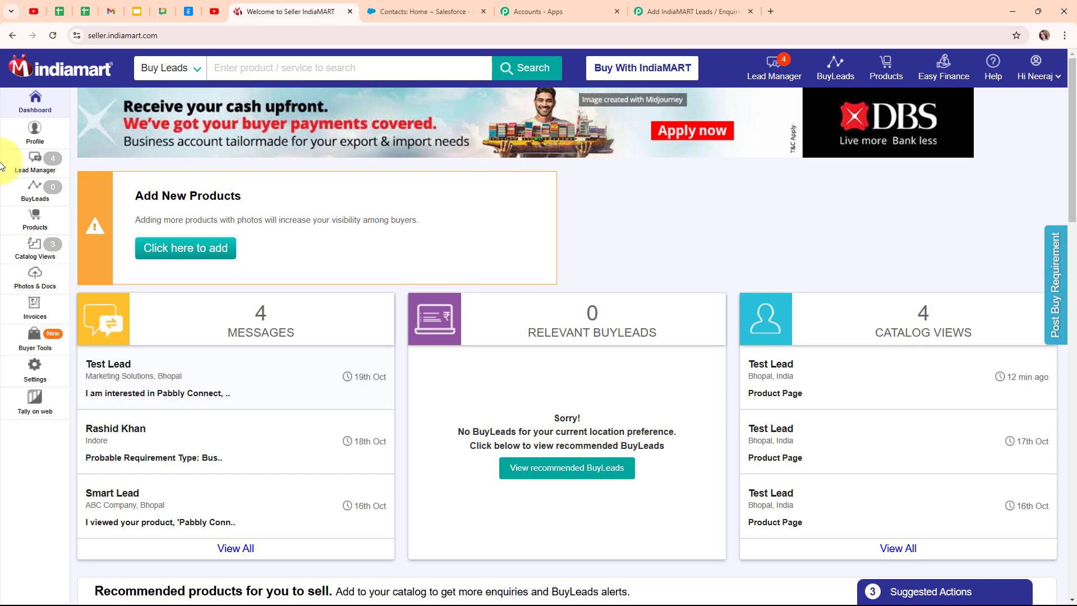
Step: Go to Lead Manager's Import/Export Leads > Push API page
click(51, 170)
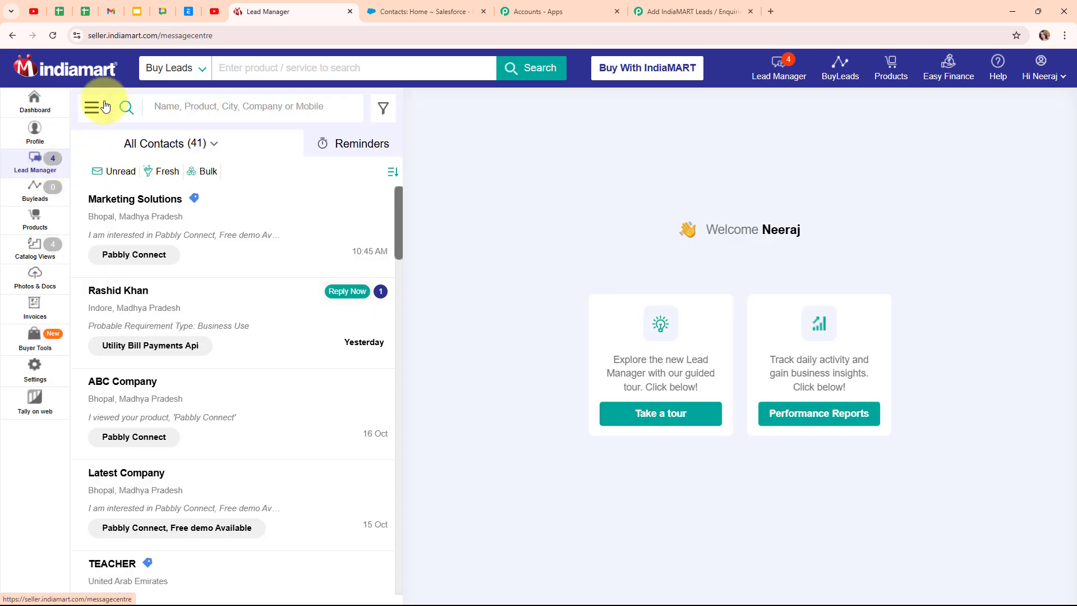
click(93, 109)
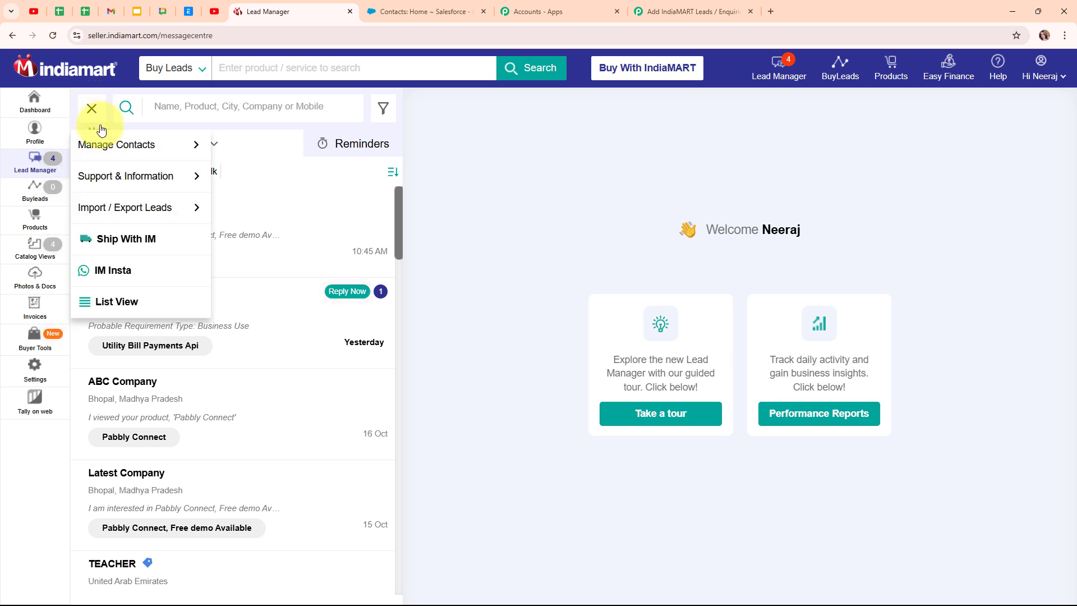
mouse_move(126, 207)
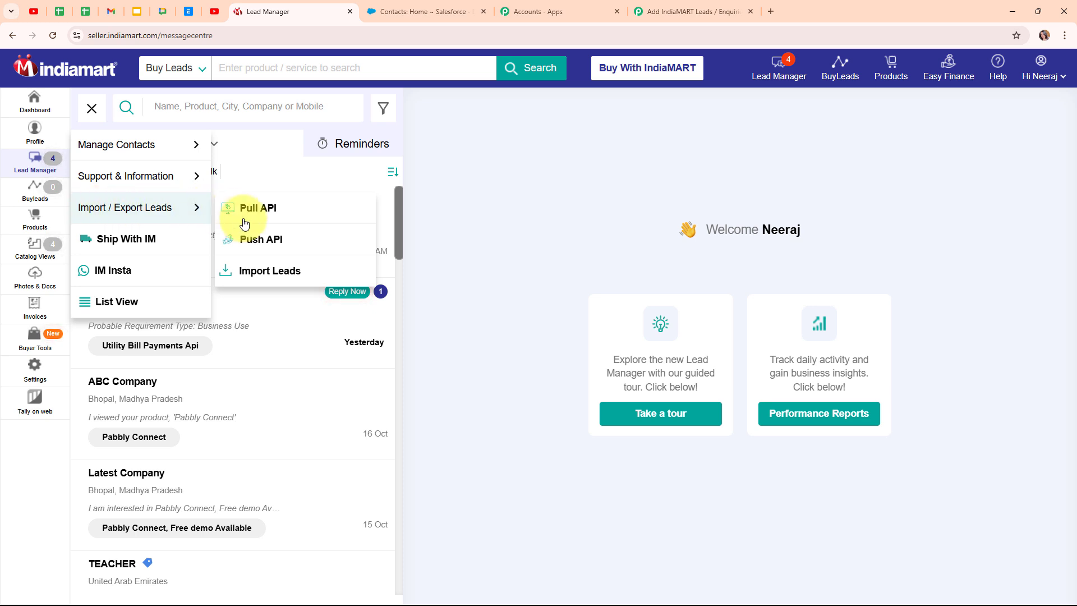
click(263, 240)
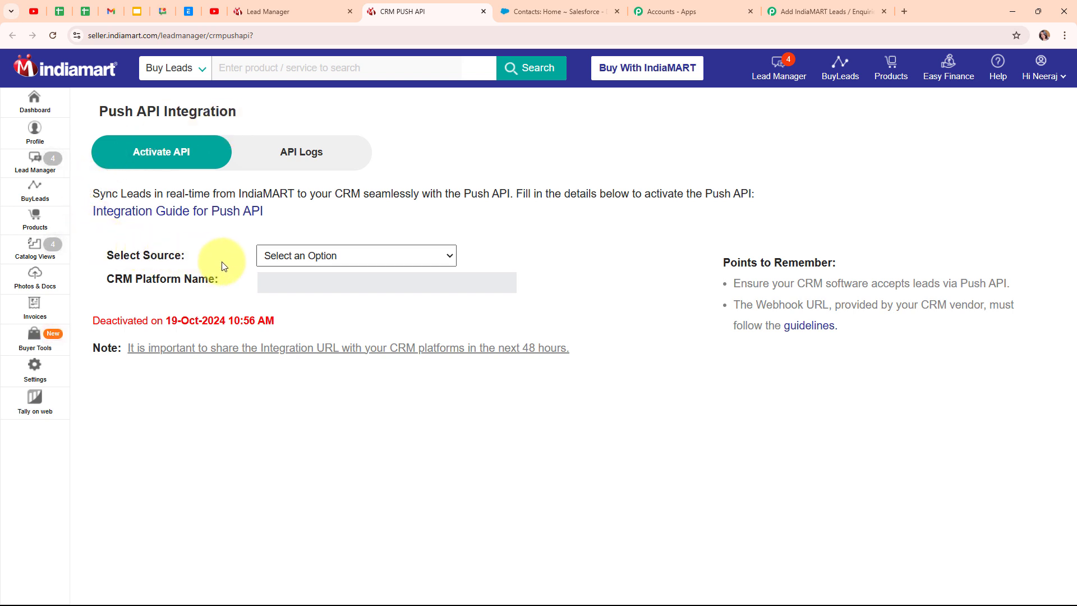
Step: Save a listener with source Other, CRM name Pabby Connect and the pasted Pabbly webhook URL
click(387, 256)
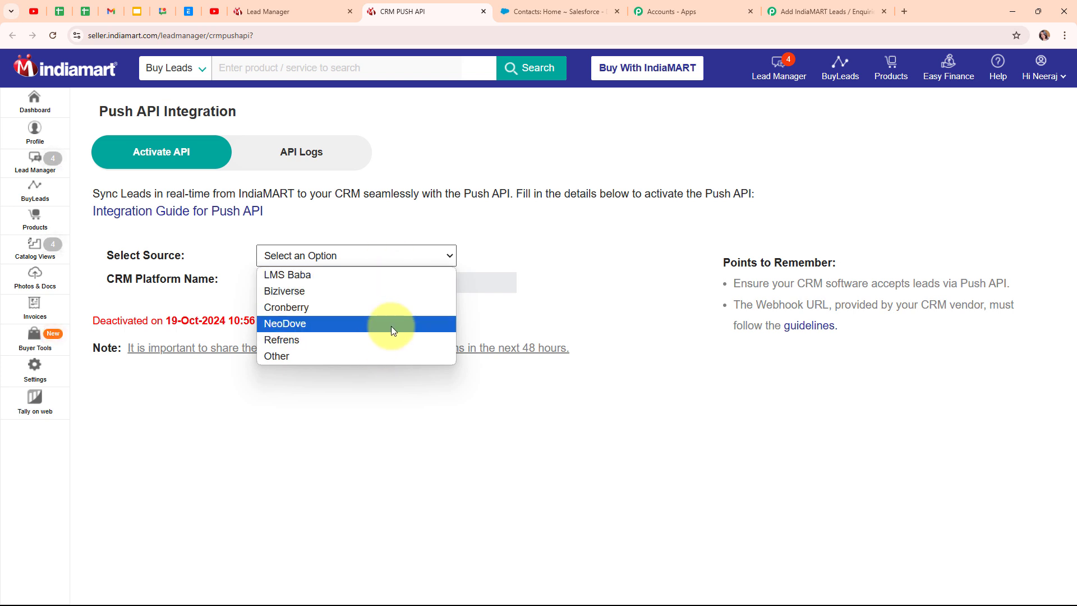
click(275, 356)
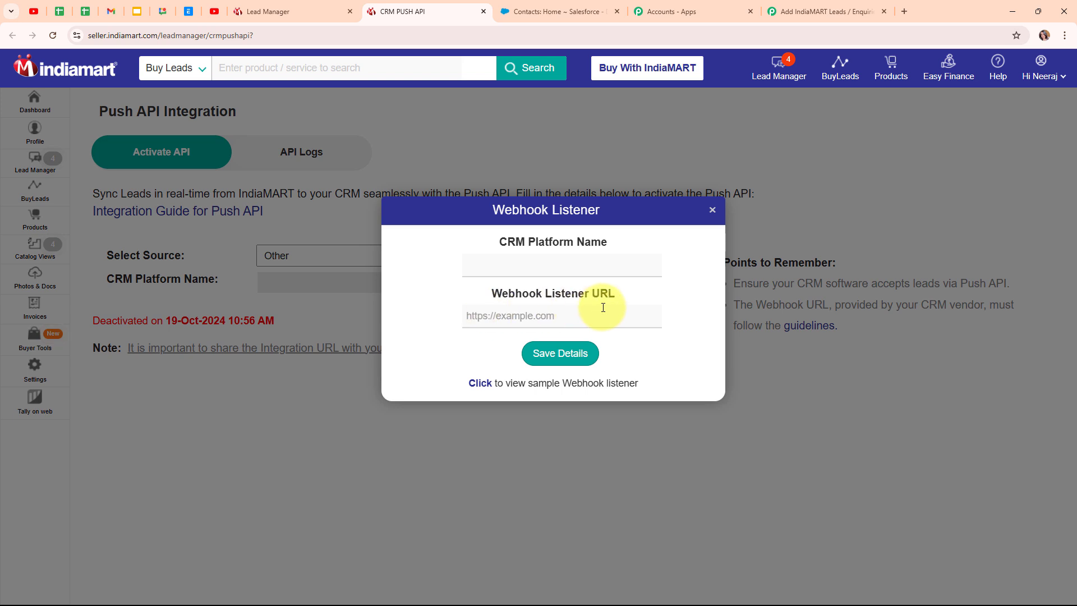
click(527, 259)
click(543, 297)
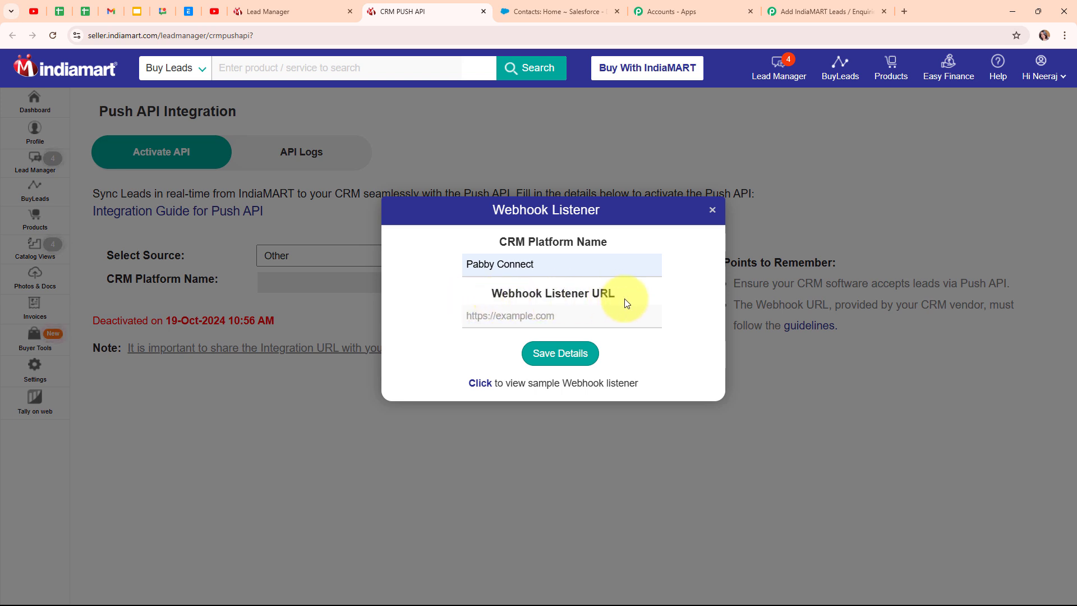
click(513, 321)
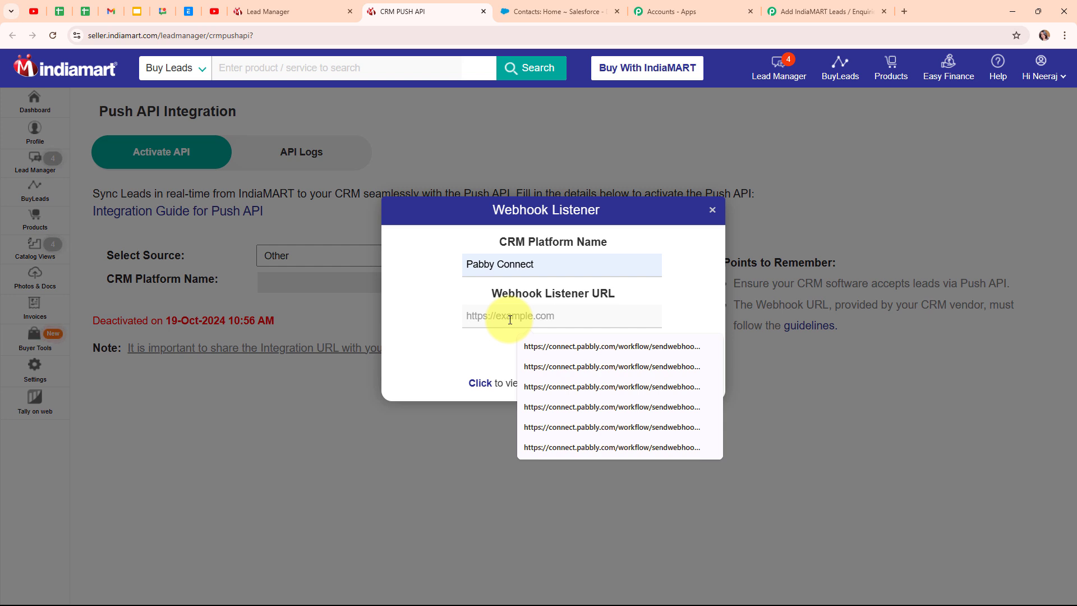
key(ctrl+v)
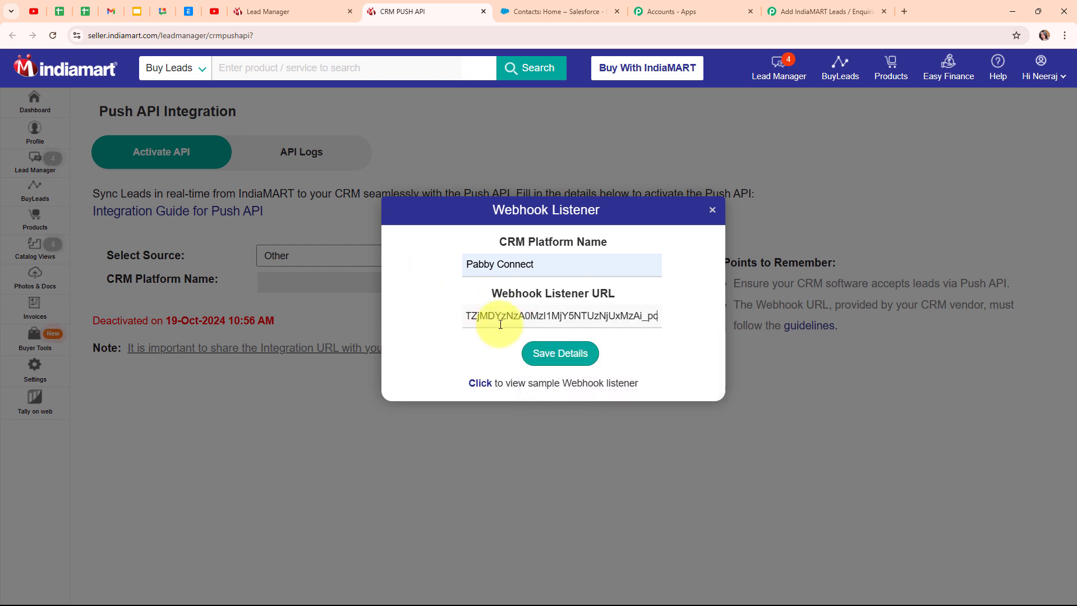
click(558, 359)
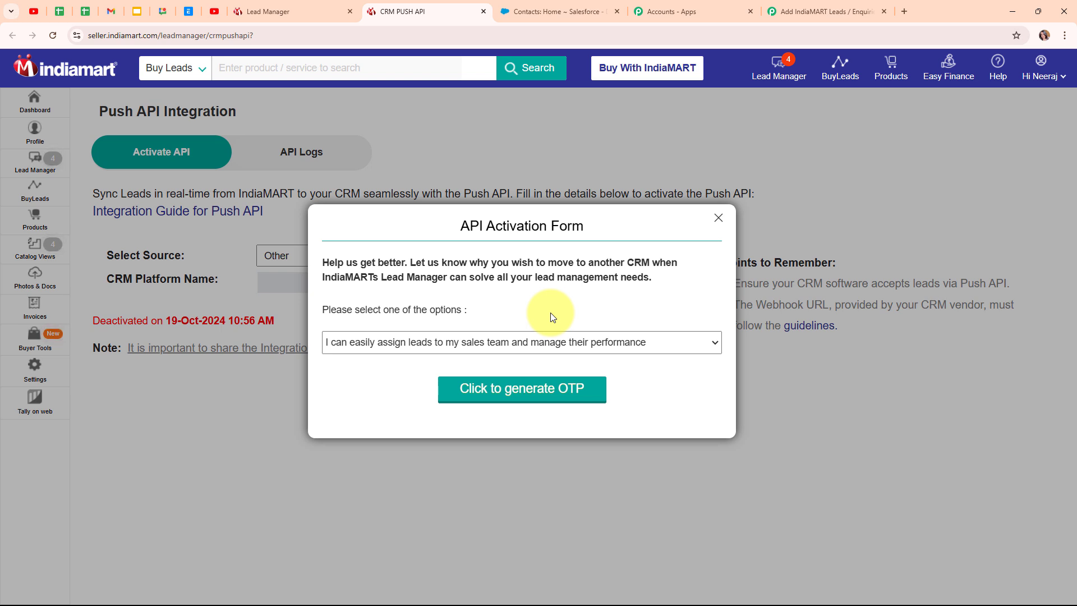
Step: Choose permanently saving leads as the activation reason and request an OTP
click(641, 344)
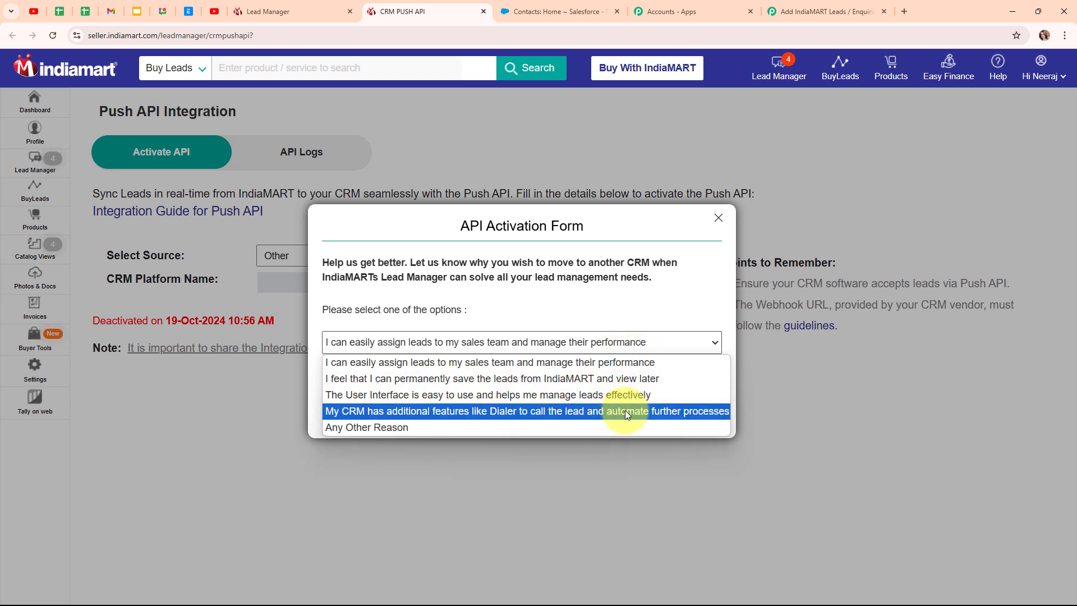
click(647, 379)
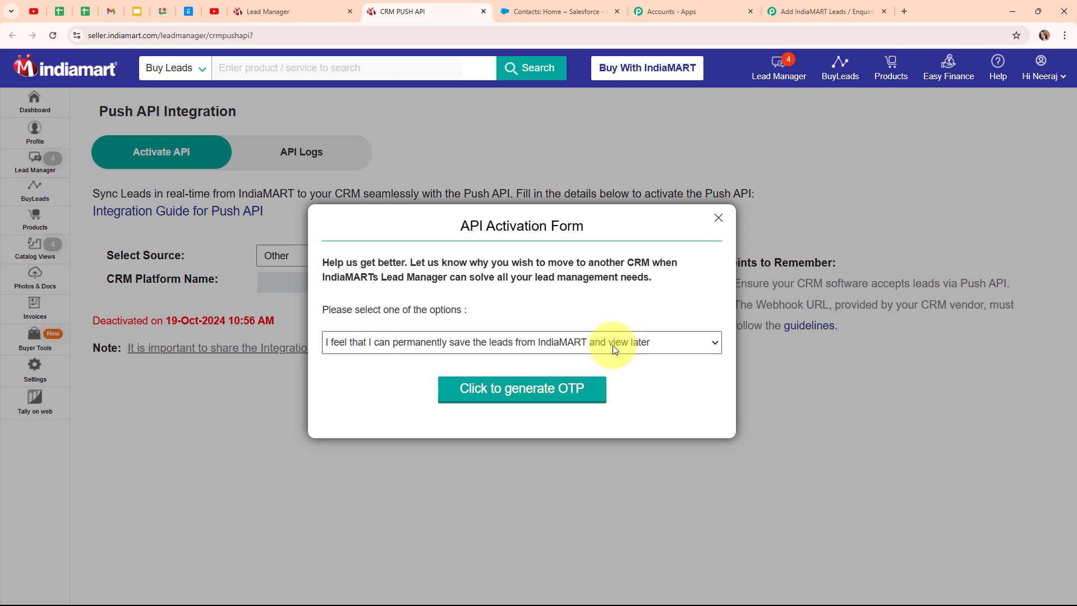
click(517, 403)
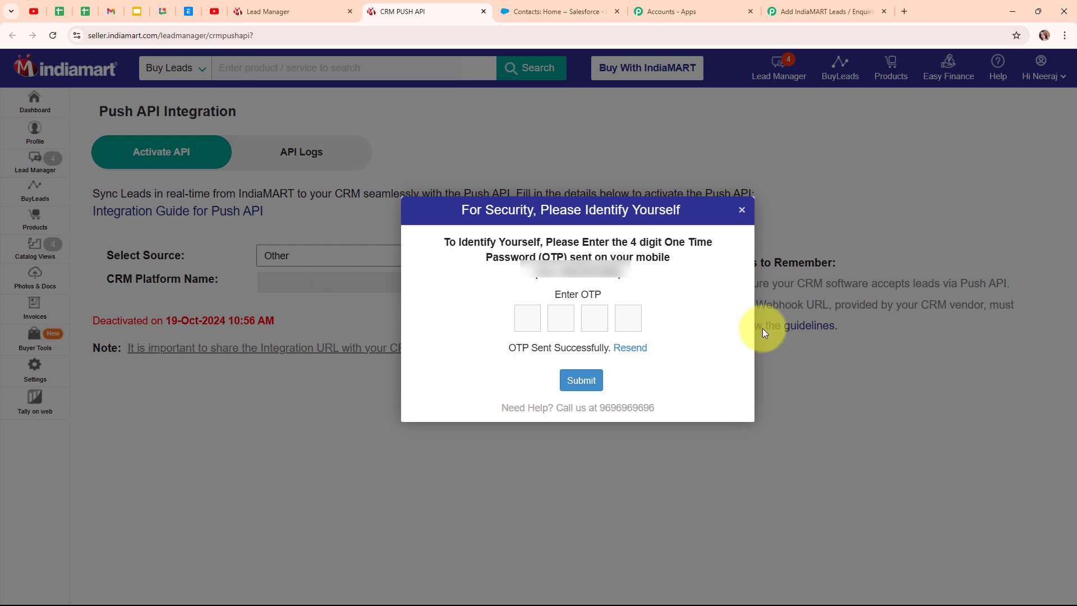
Step: Enter the four-digit OTP received and submit to activate the Push API integration
click(528, 323)
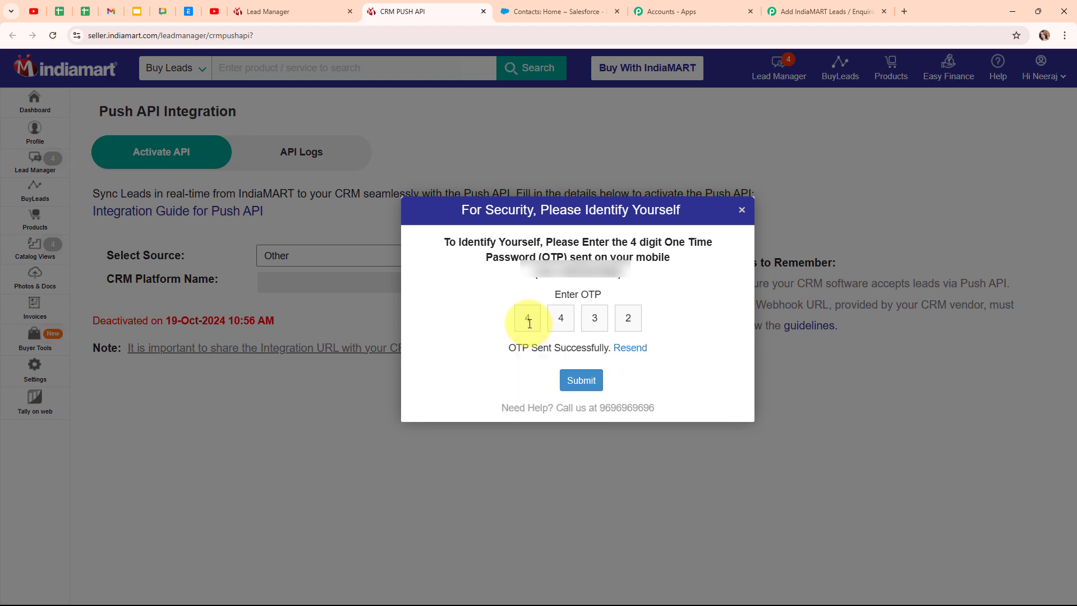
click(590, 388)
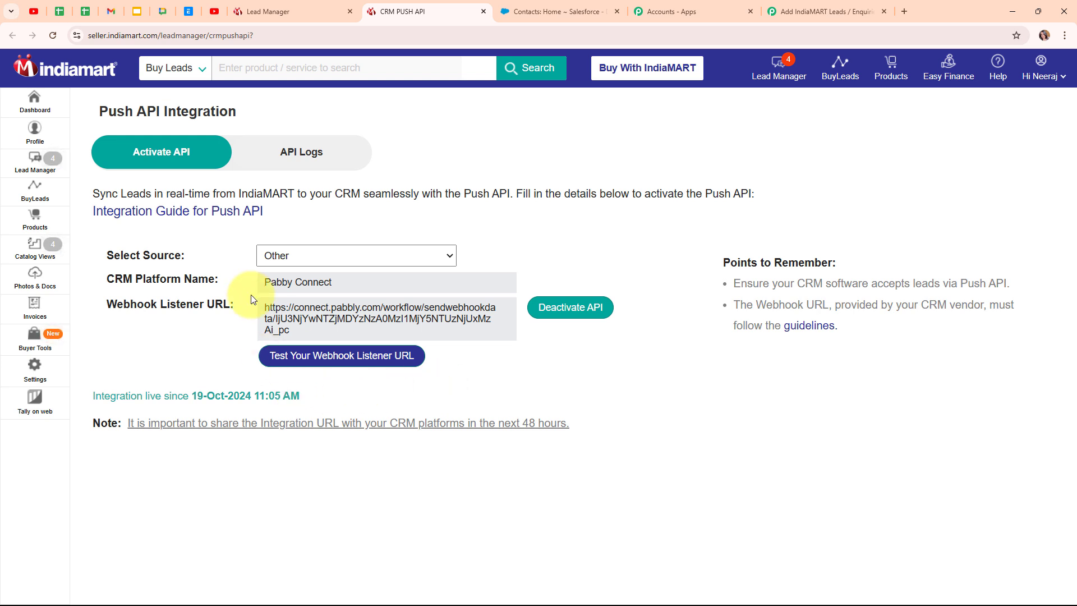
Step: Confirm the Pabbly trigger is still waiting for a webhook response, then return to IndiaMART's Push API page
click(774, 5)
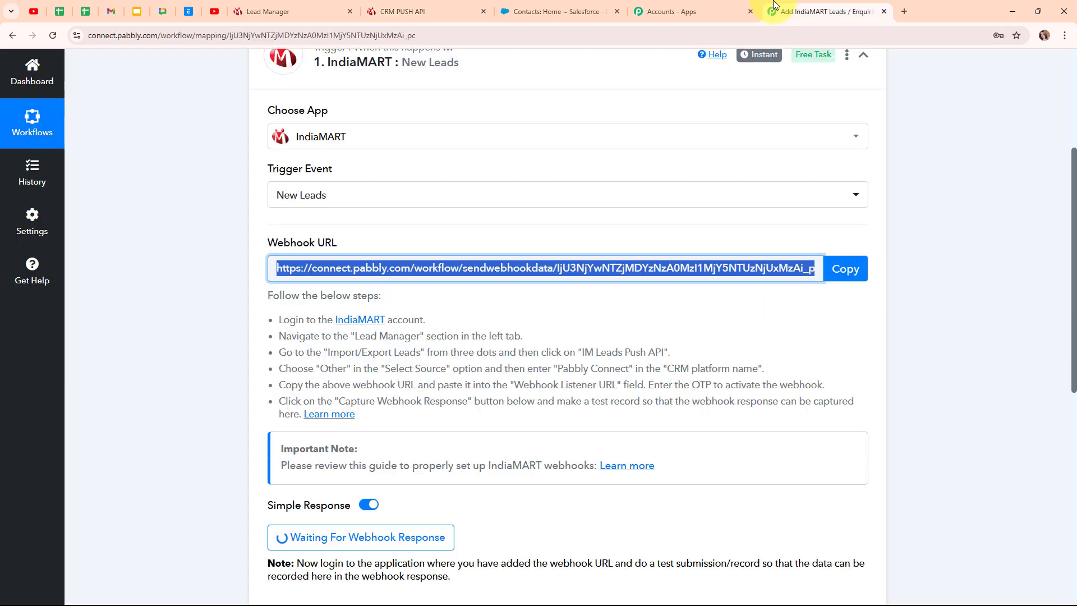
scroll(389, 262, down, 5)
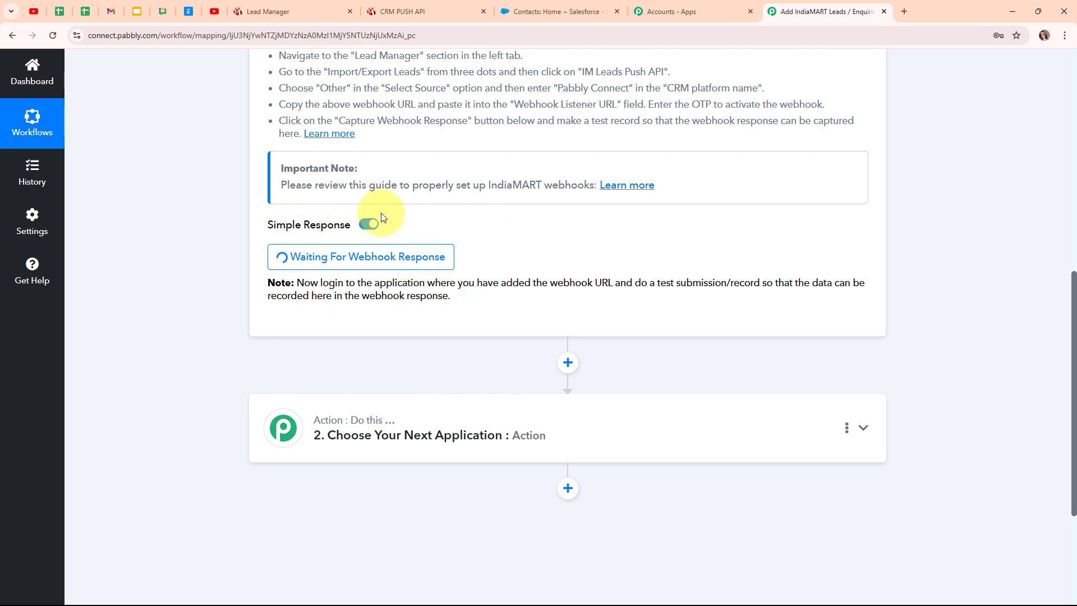
click(393, 11)
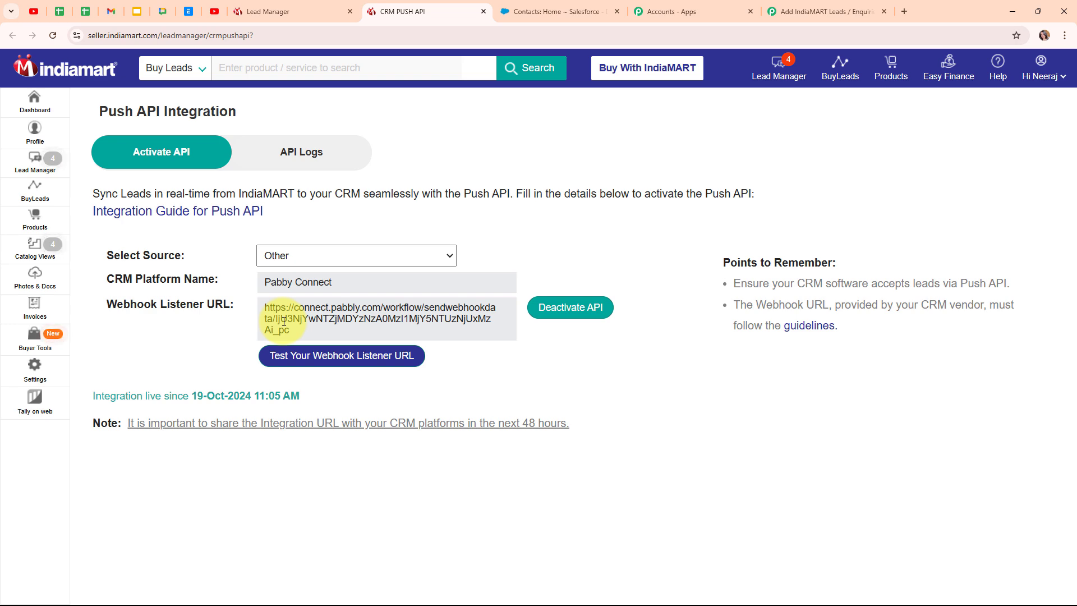
Step: Send a test lead to the Pabbly webhook from IndiaMART, confirming HTTP 200 OK, then return to Pabbly
click(373, 355)
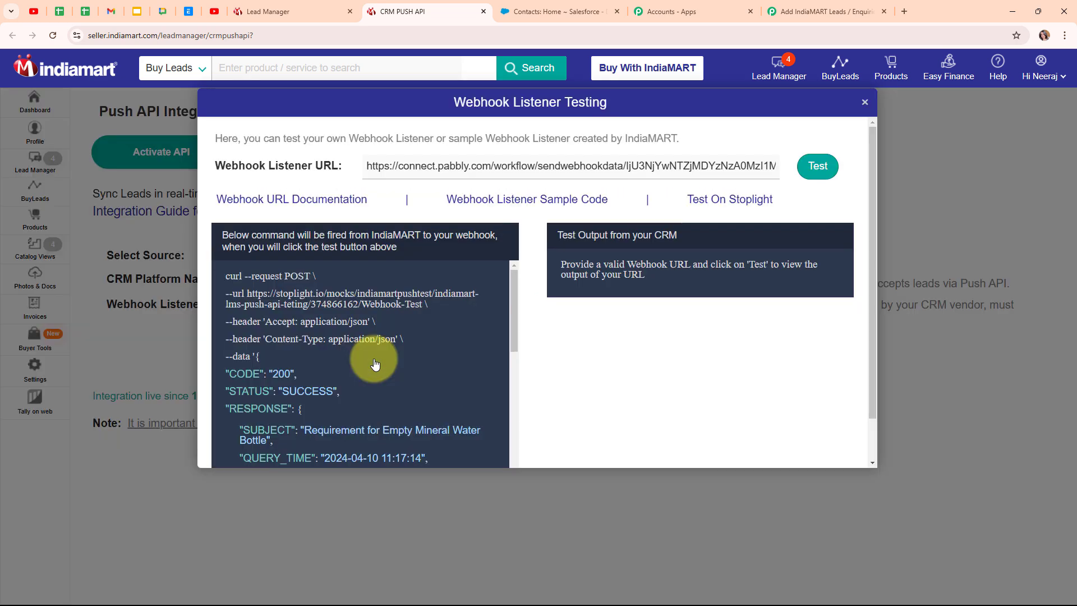
click(829, 168)
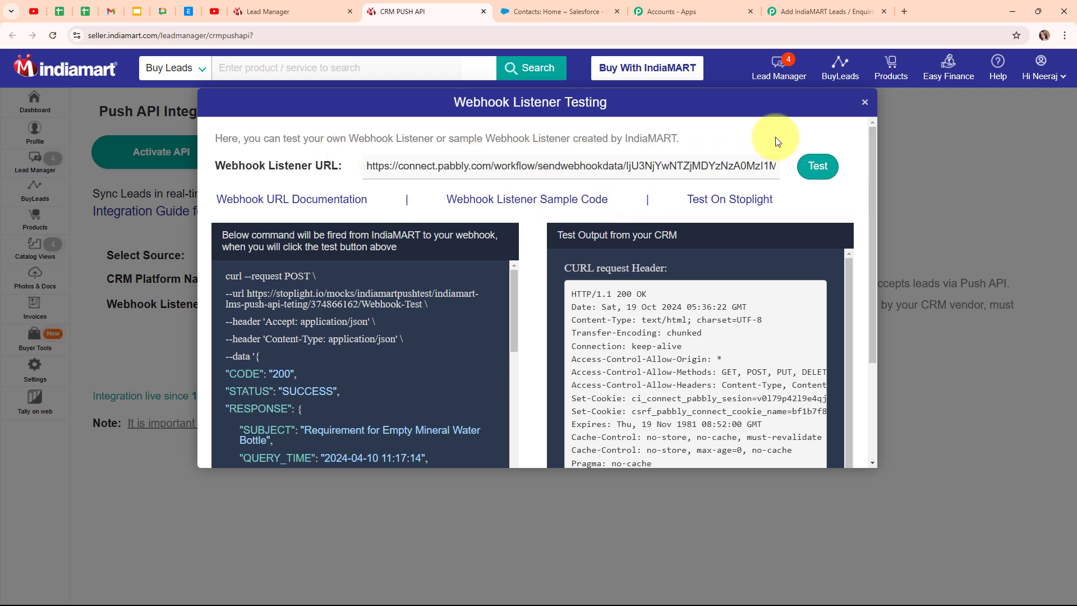
click(863, 103)
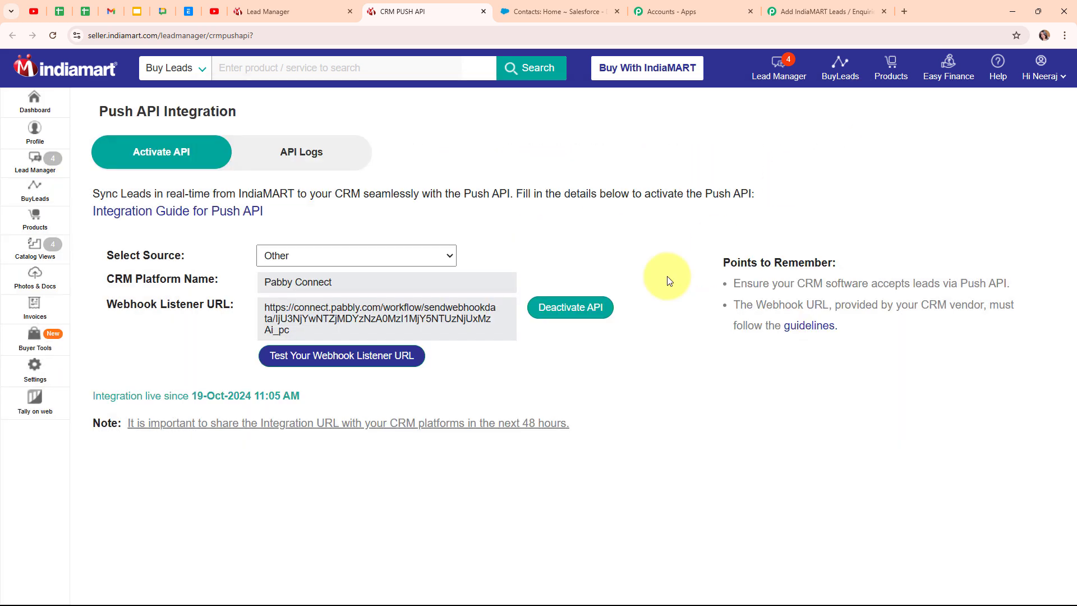
click(813, 11)
Step: Review the captured IndiaMART lead: SUCCESS status, enquiry for 100000 Mineral Water Bottles, full query message
scroll(889, 308, down, 5)
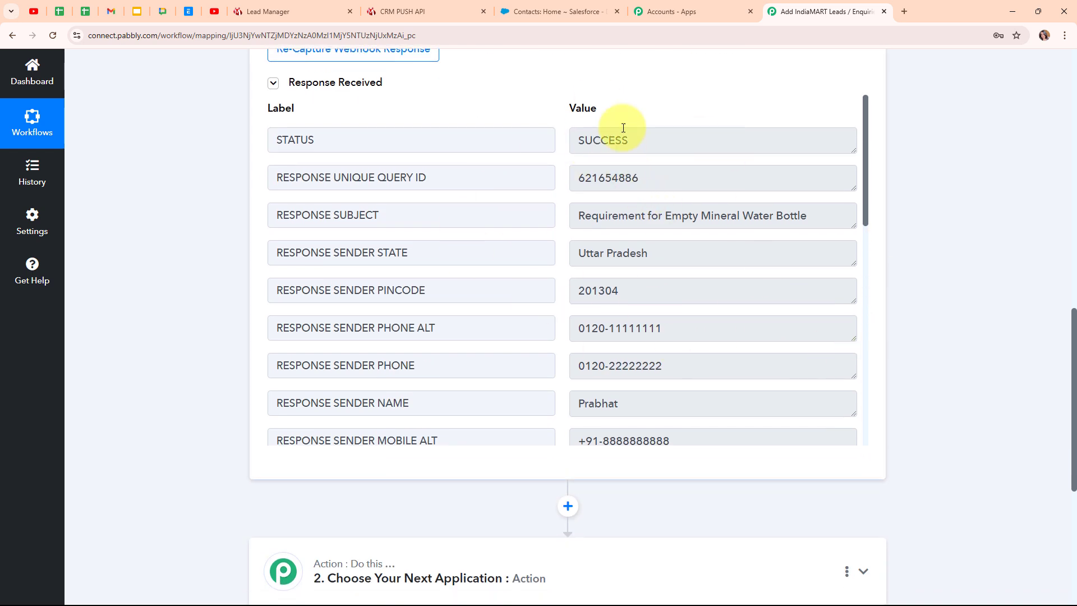
drag(633, 141, 555, 143)
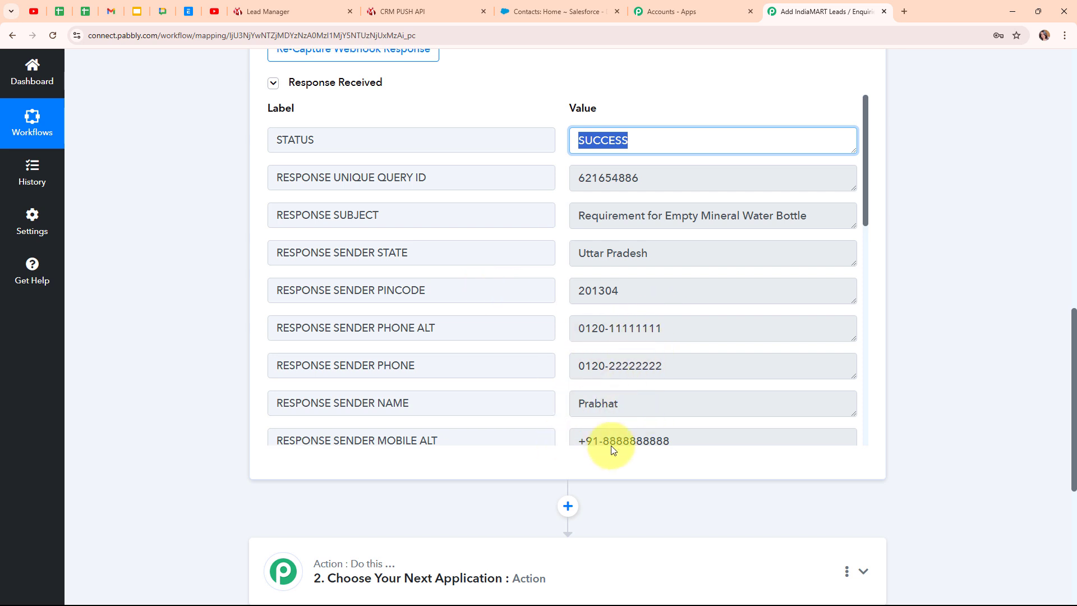
scroll(758, 286, down, 6)
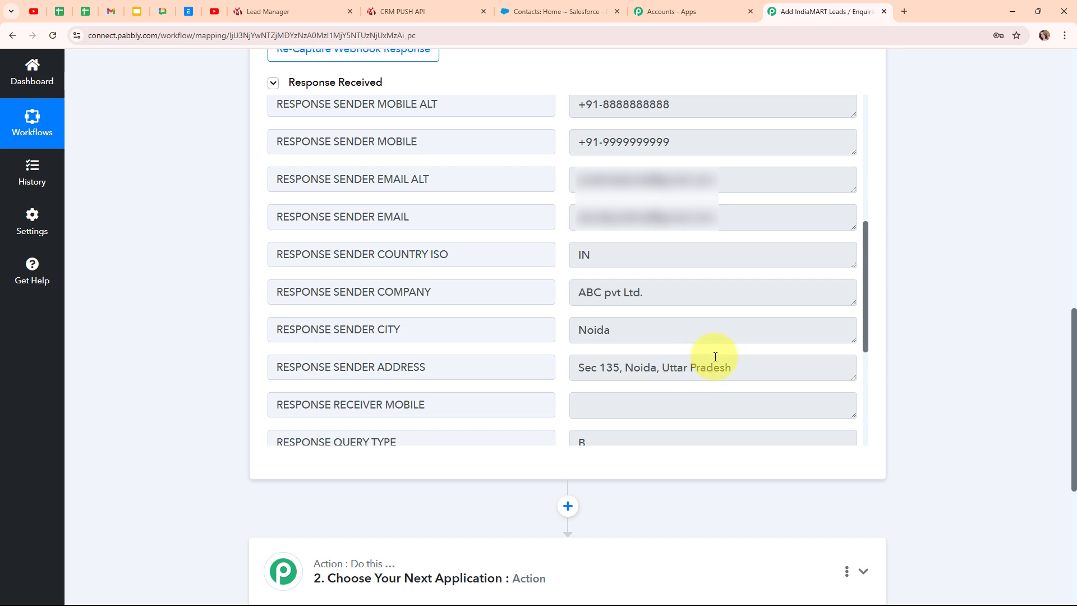
scroll(741, 321, down, 5)
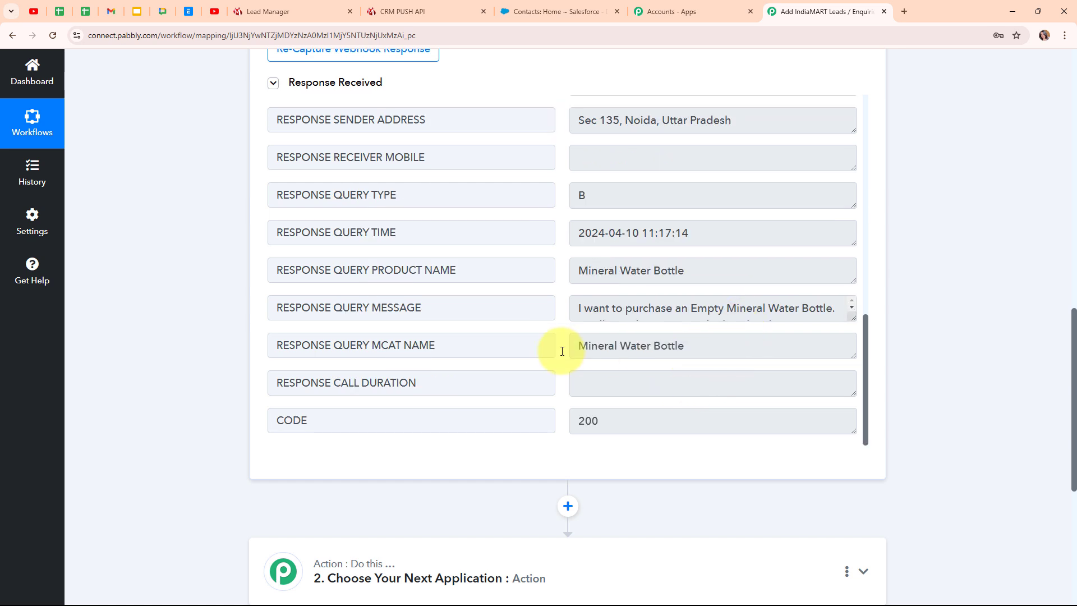
click(738, 271)
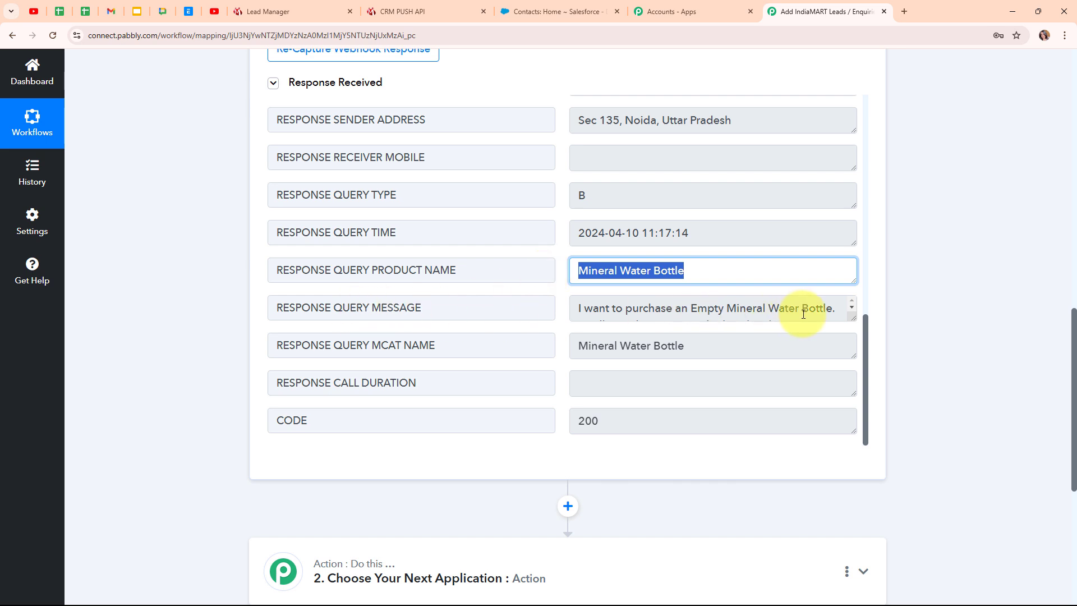
drag(852, 318, 848, 392)
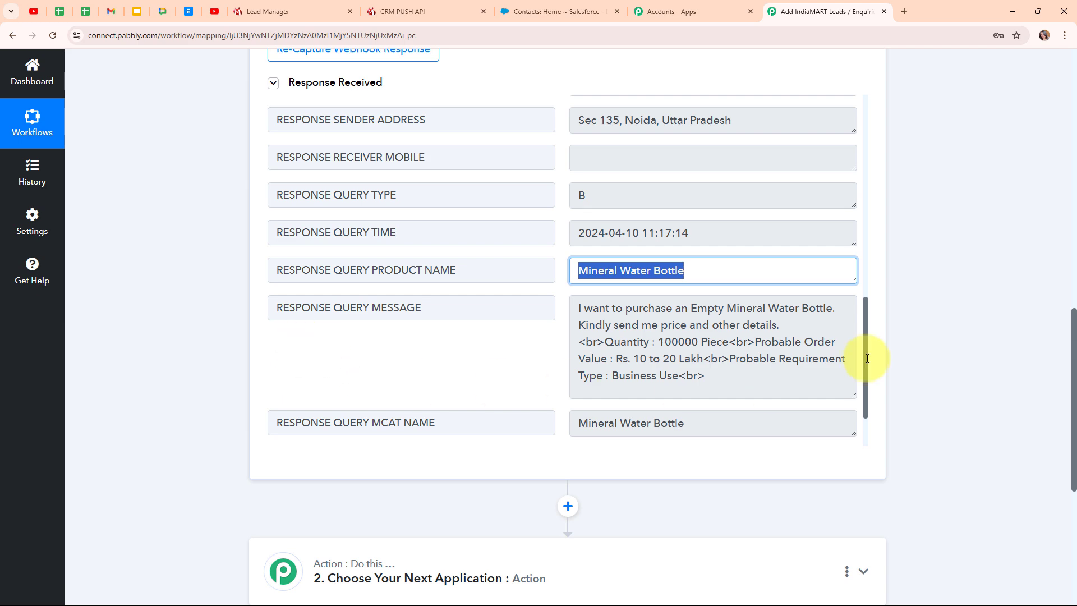
scroll(880, 210, up, 15)
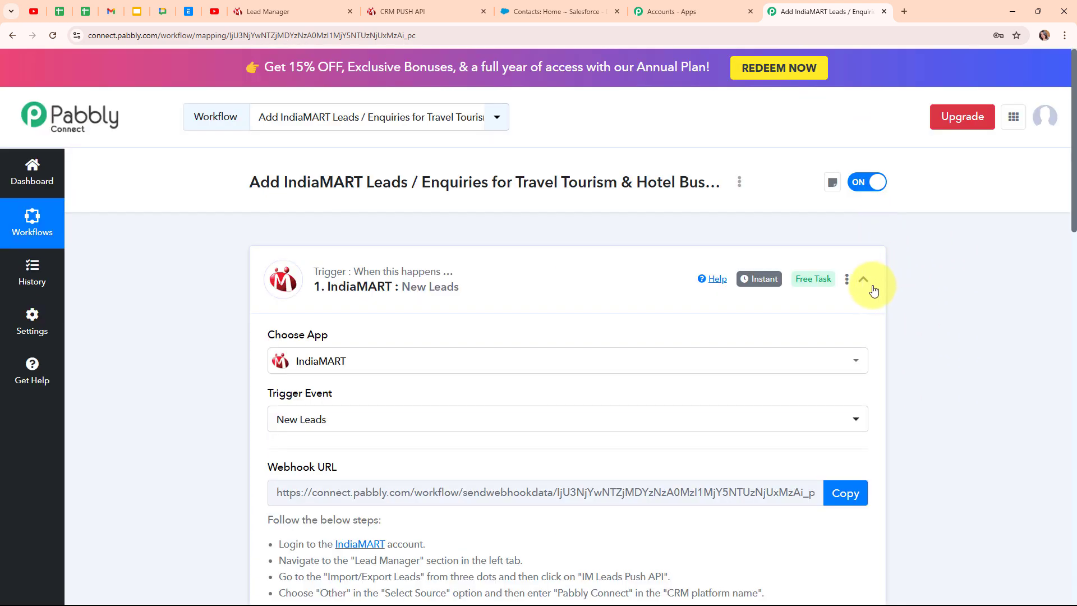
Step: Collapse the IndiaMART trigger and choose Salesforce as the app for action step 2
click(868, 281)
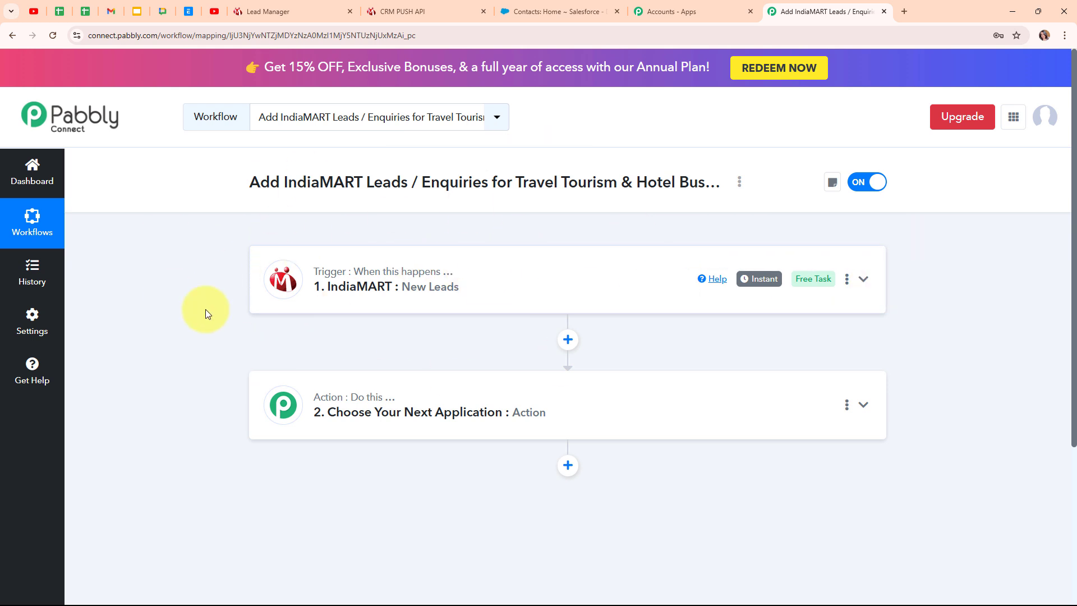
click(566, 415)
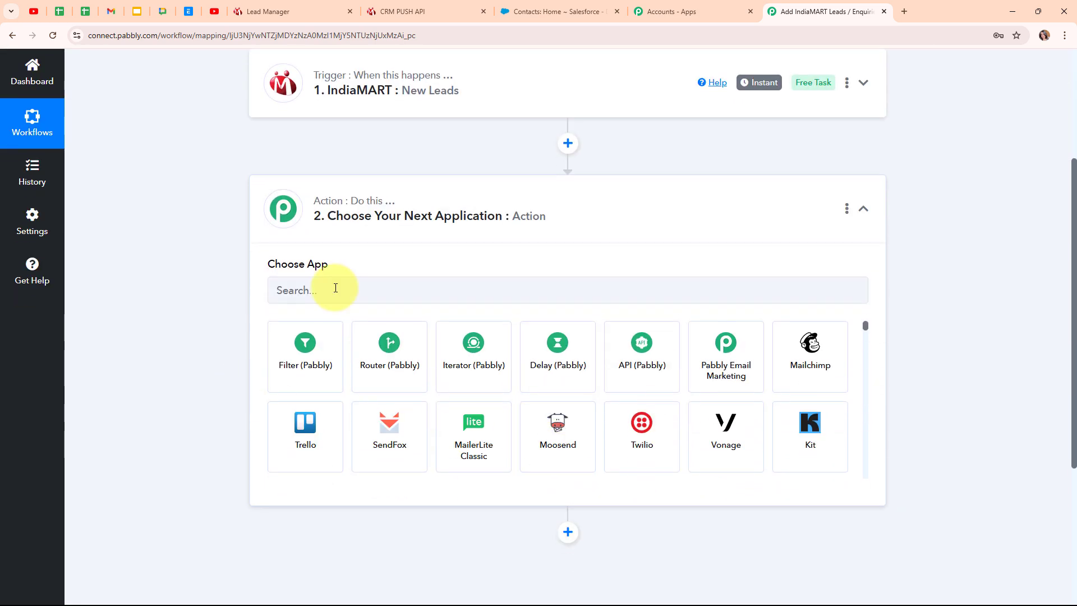
click(336, 288)
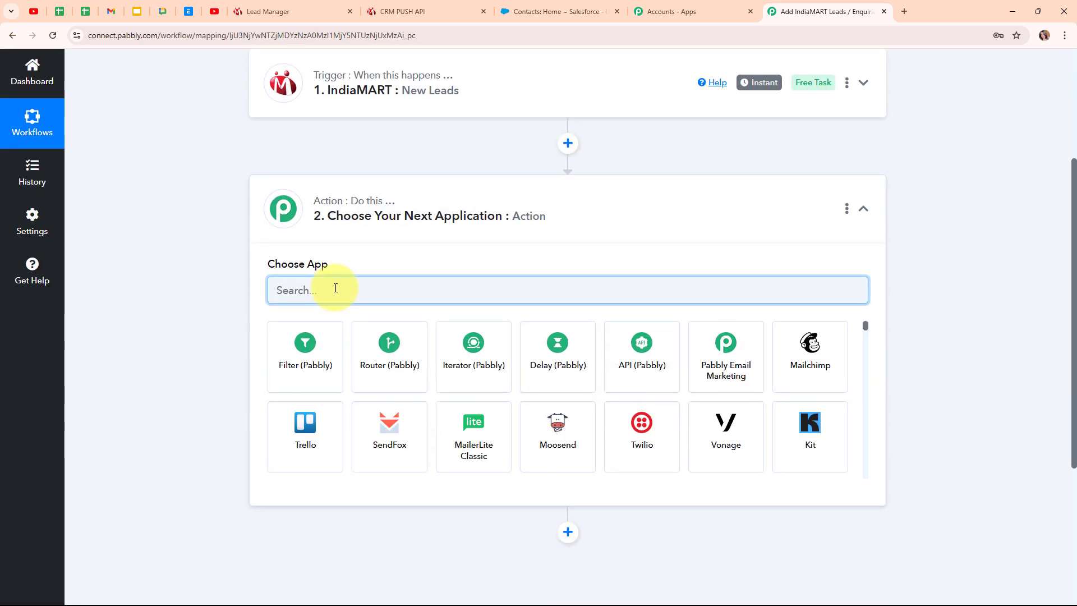
text(Sales)
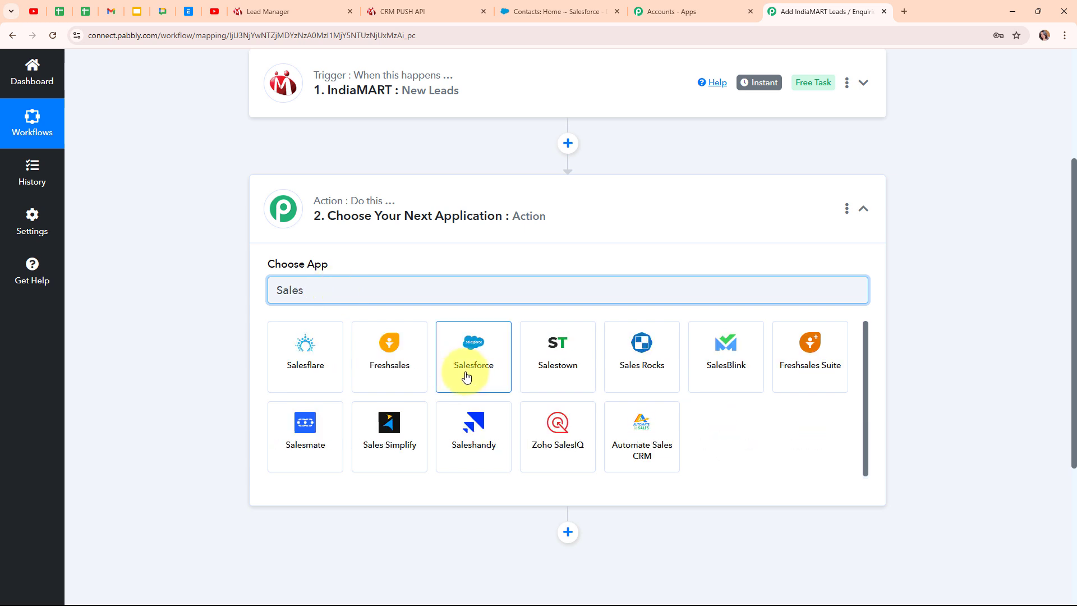
click(466, 377)
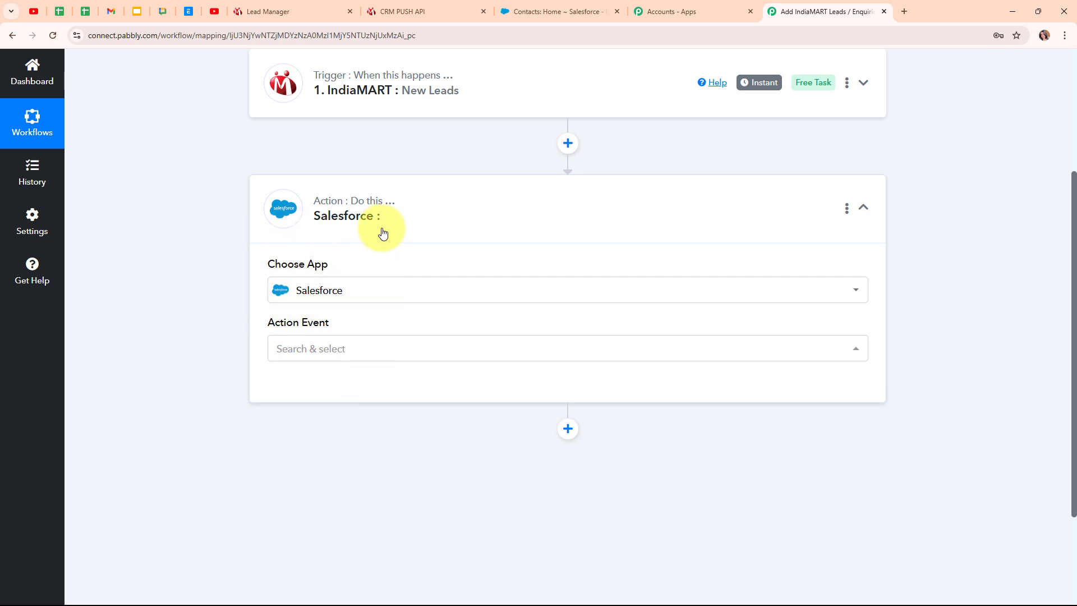
Step: Set the Salesforce action event to Create Lead
click(387, 340)
scroll(387, 268, down, 2)
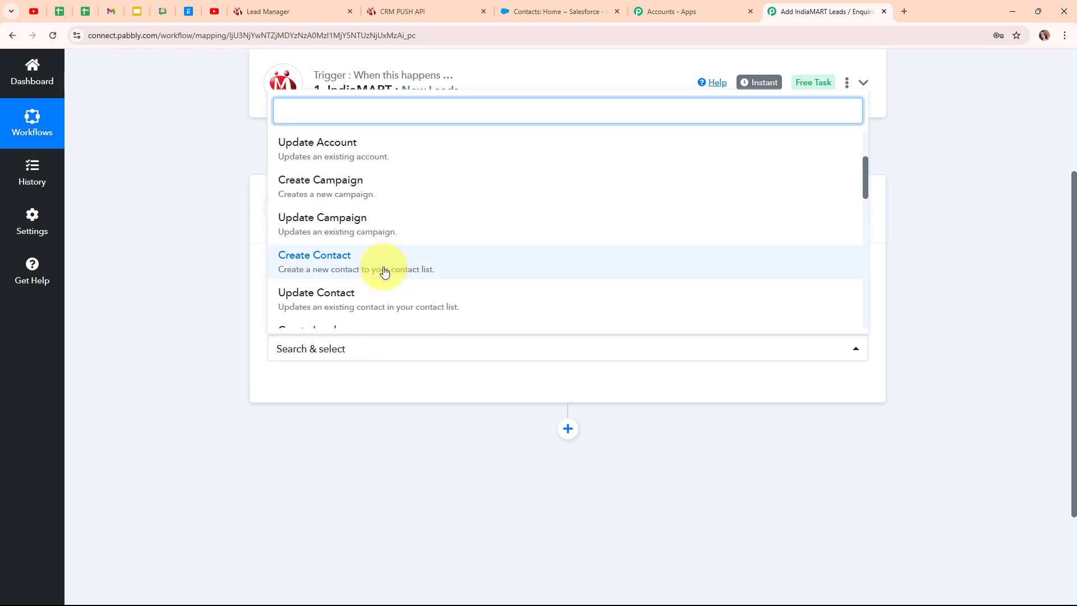
scroll(384, 270, down, 2)
click(387, 230)
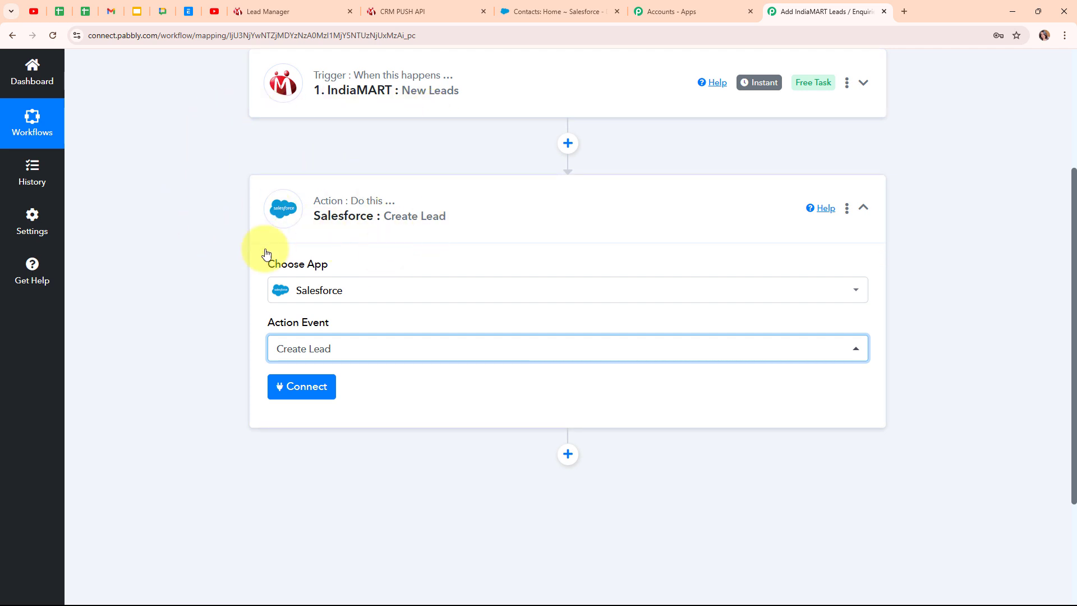
Step: Add a new Salesforce connection and allow Pabbly Connect access in Salesforce's authorisation window
click(311, 396)
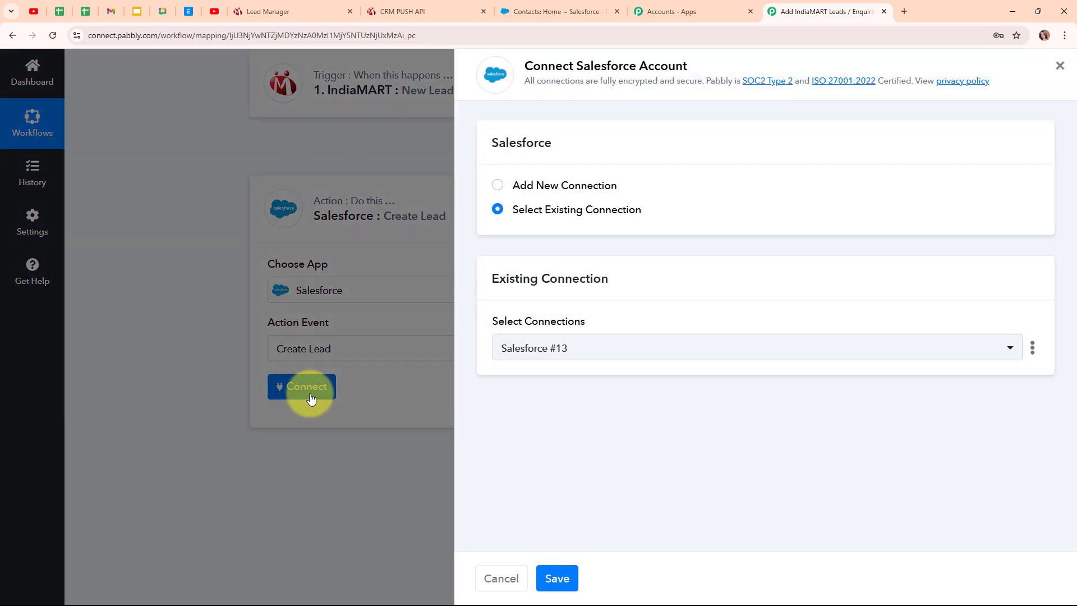
click(499, 189)
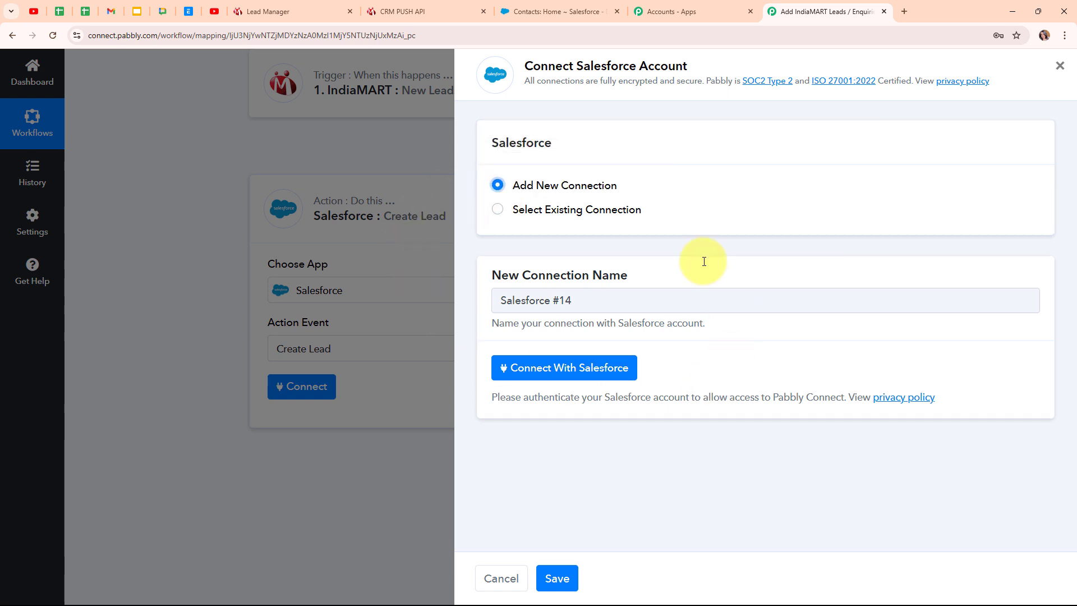
click(578, 365)
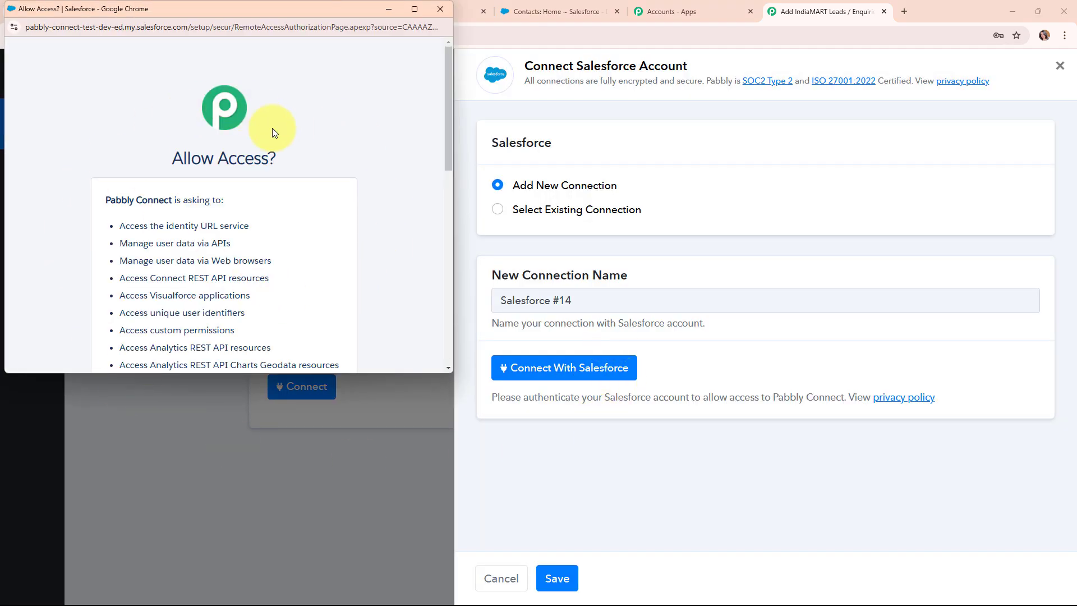
scroll(337, 247, down, 3)
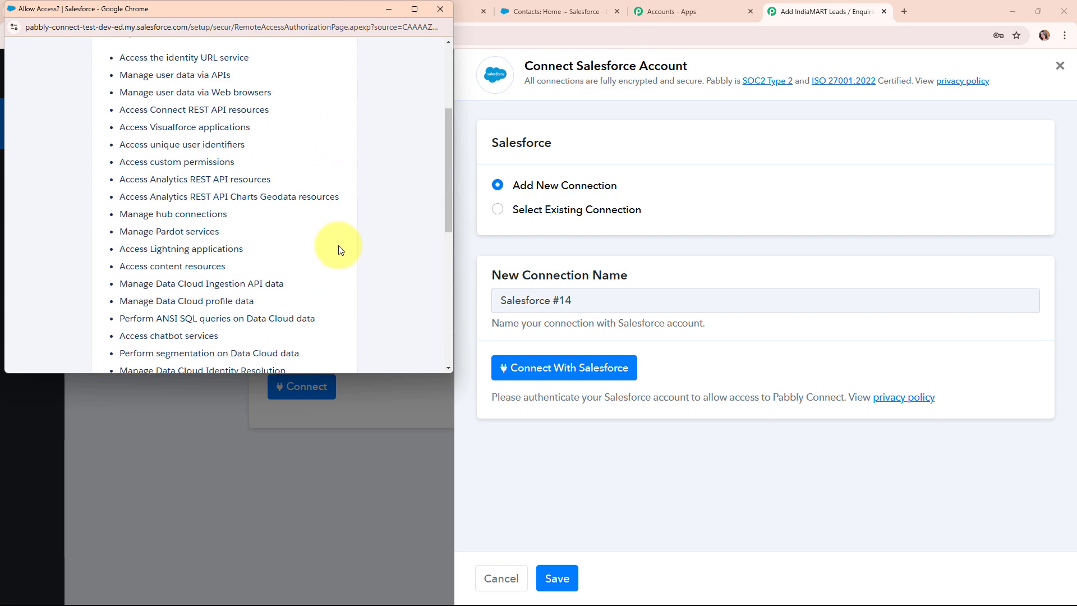
scroll(337, 247, down, 5)
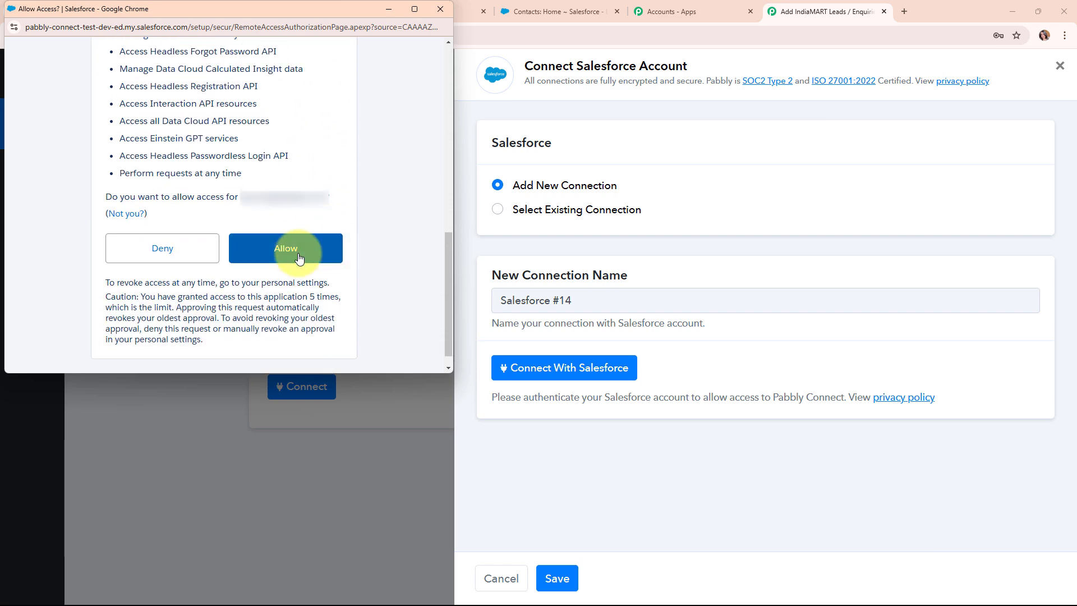
click(299, 257)
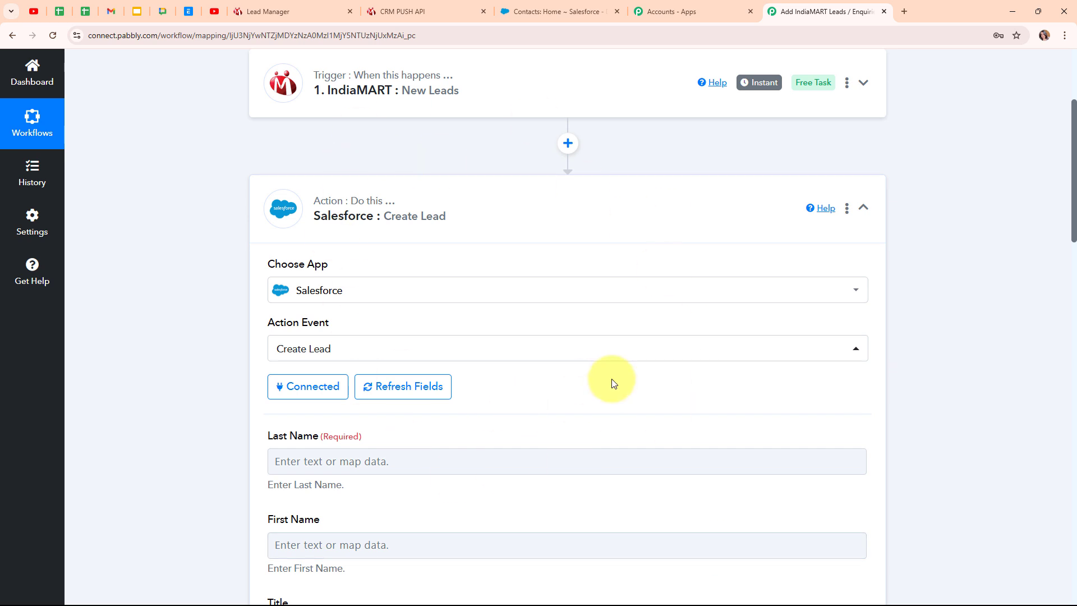
Step: Bring up the Create Lead fields and the IndiaMART data options for Last Name
scroll(612, 379, down, 5)
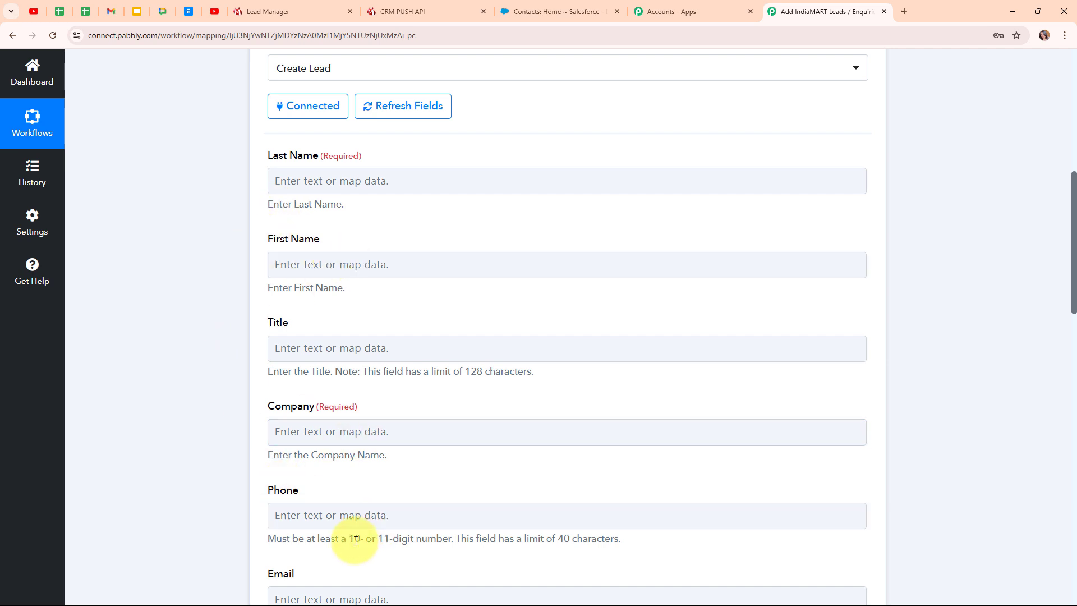
click(279, 175)
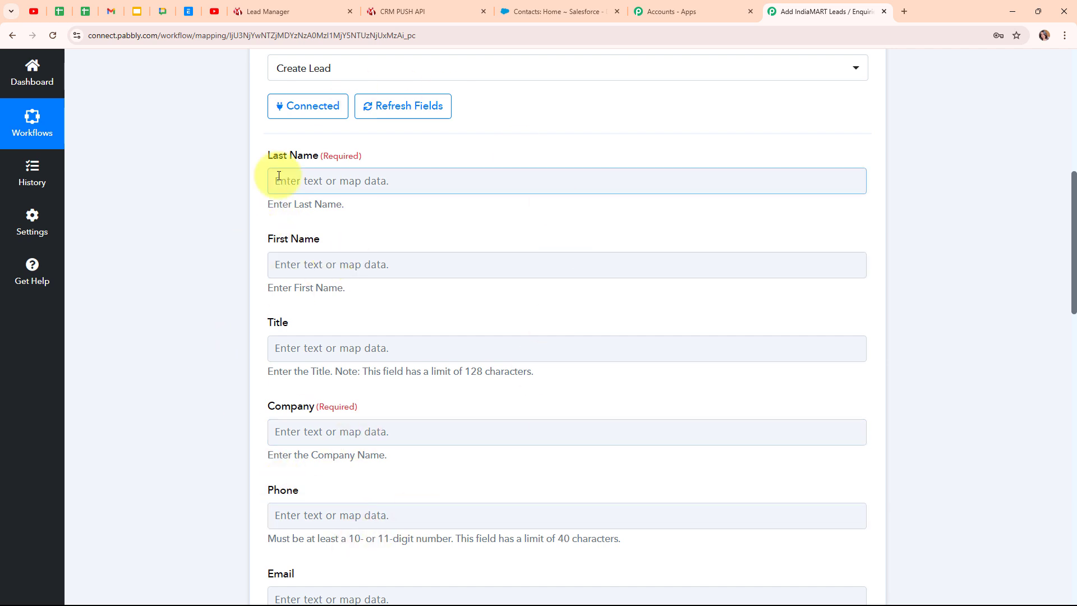
click(279, 175)
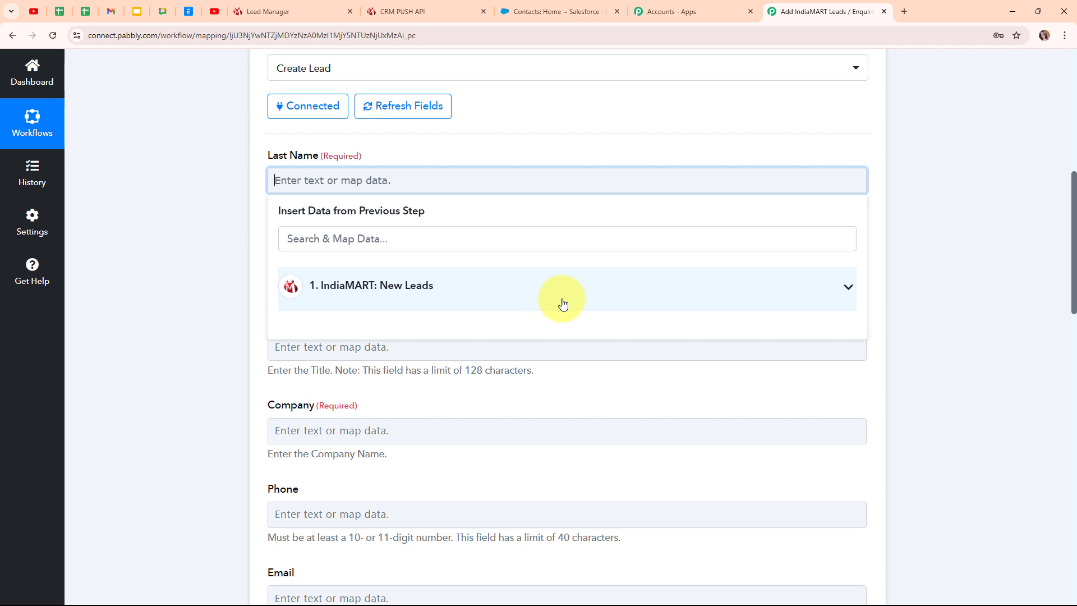
Step: Map IndiaMART's RESPONSE SENDER NAME into both the Last Name and First Name fields
click(398, 236)
text(name)
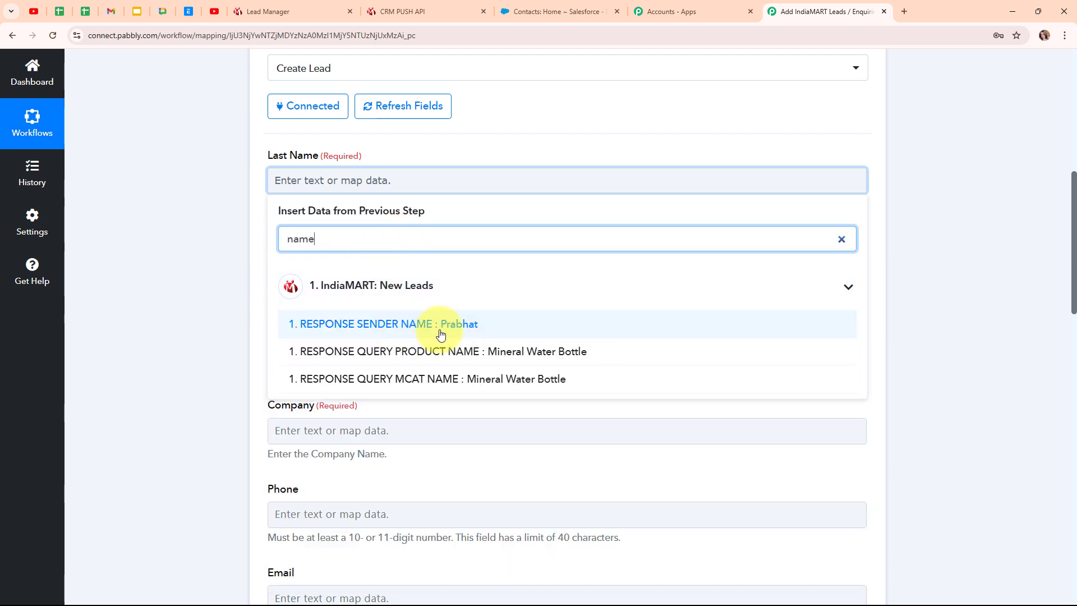
click(440, 331)
click(194, 288)
scroll(379, 269, down, 1)
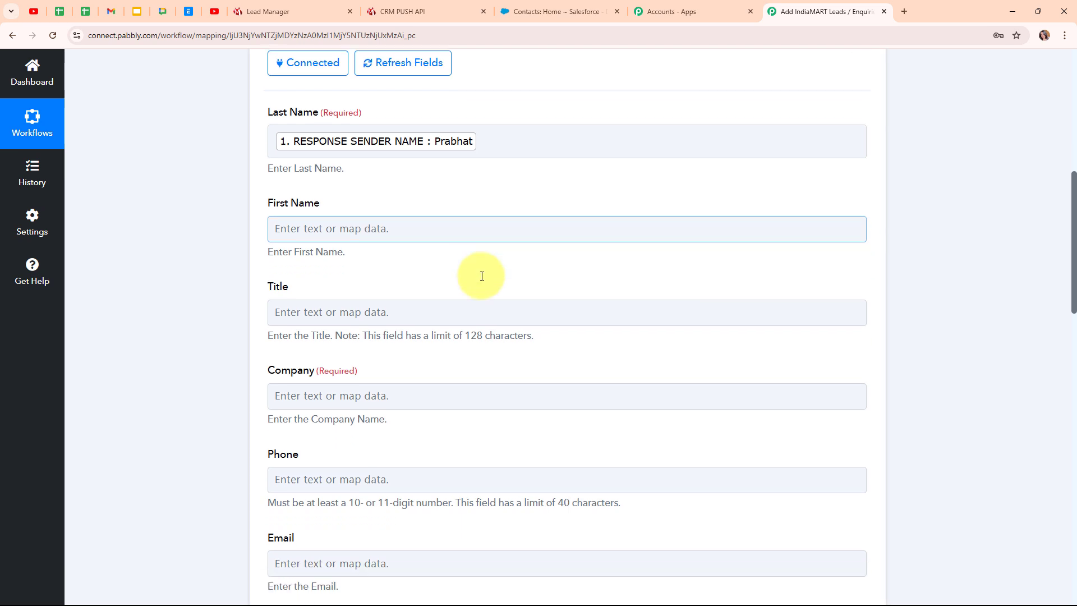
click(344, 223)
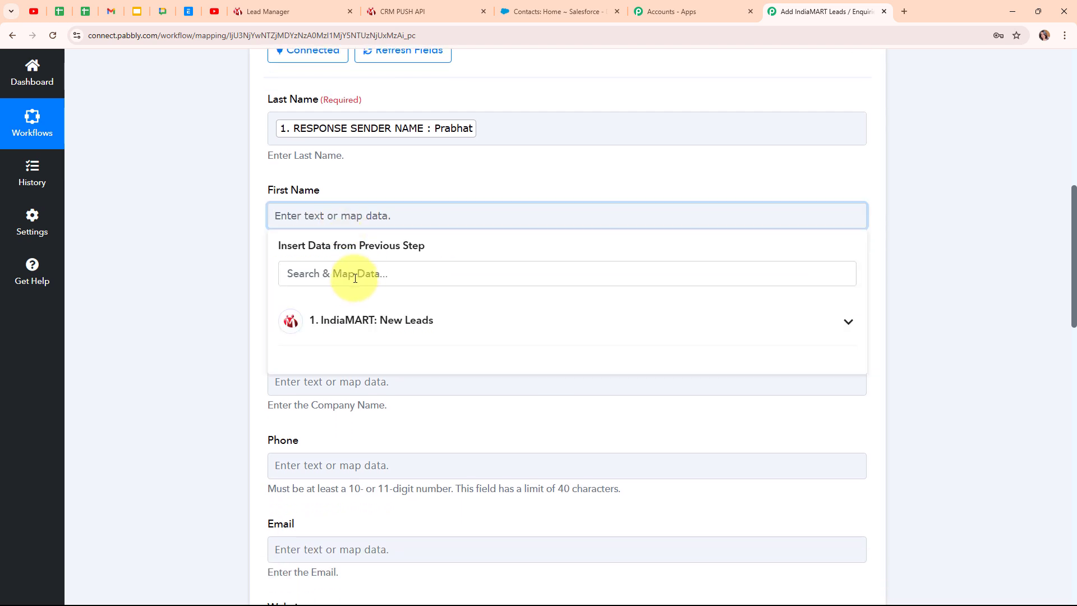
text(na)
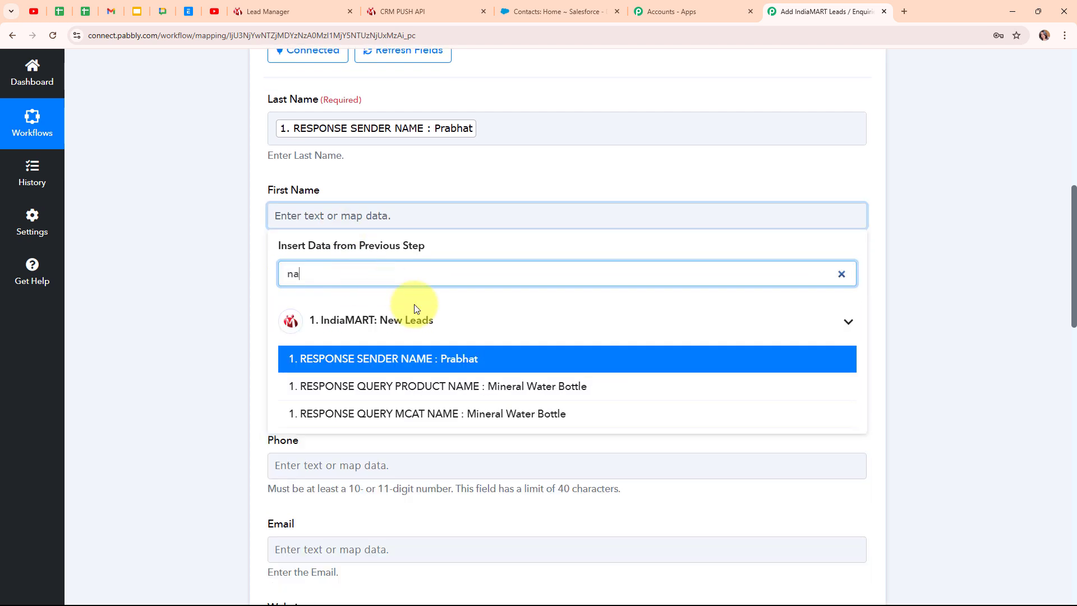
click(451, 357)
click(173, 283)
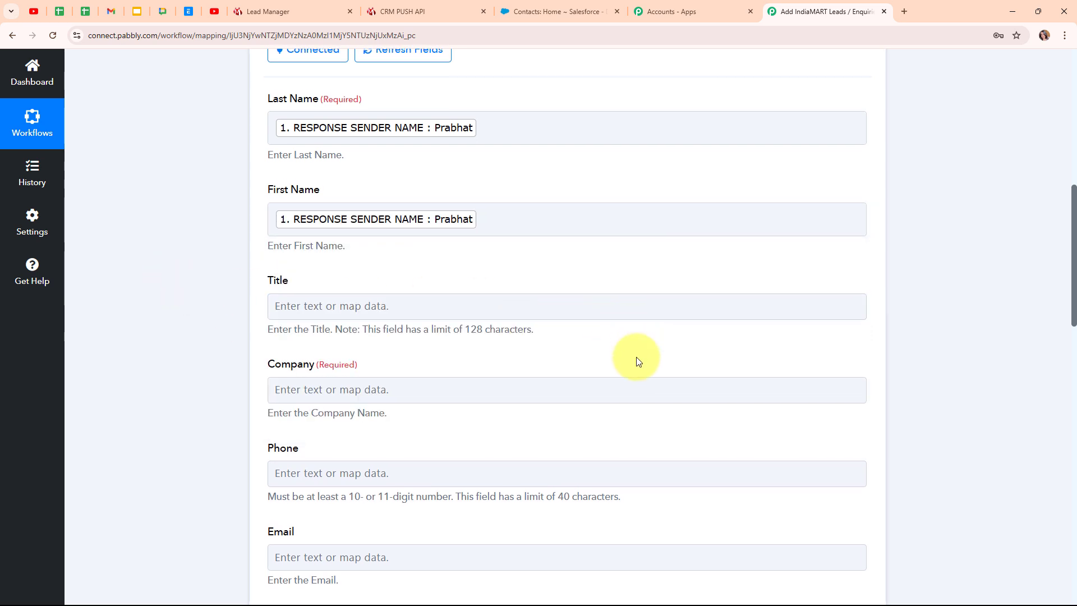
Step: Map the Company field to RESPONSE SENDER COMPANY (ABC pvt Ltd.)
scroll(636, 356, down, 2)
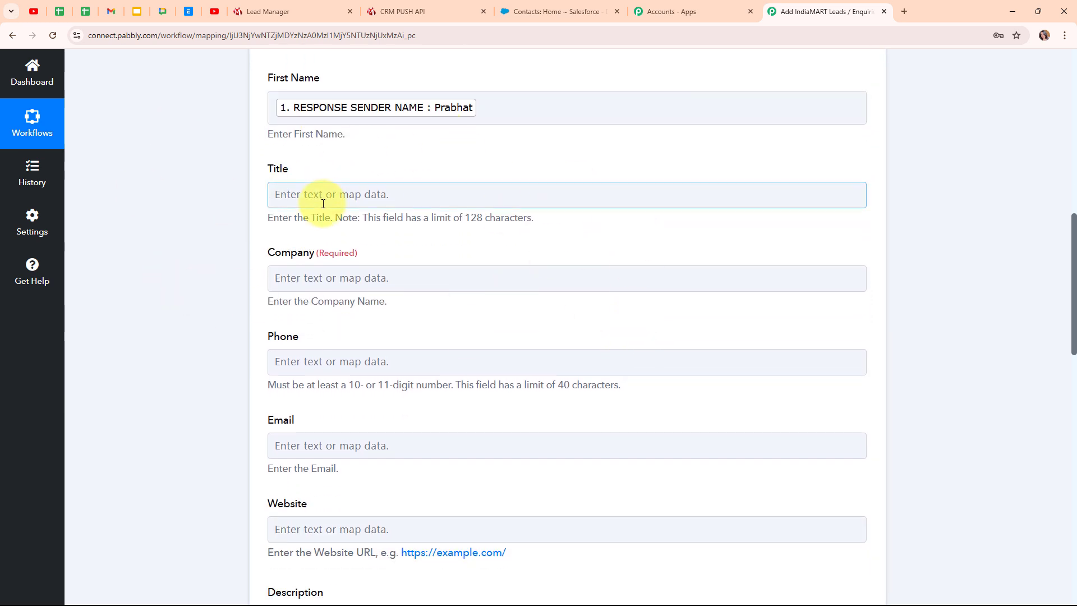
scroll(507, 227, down, 1)
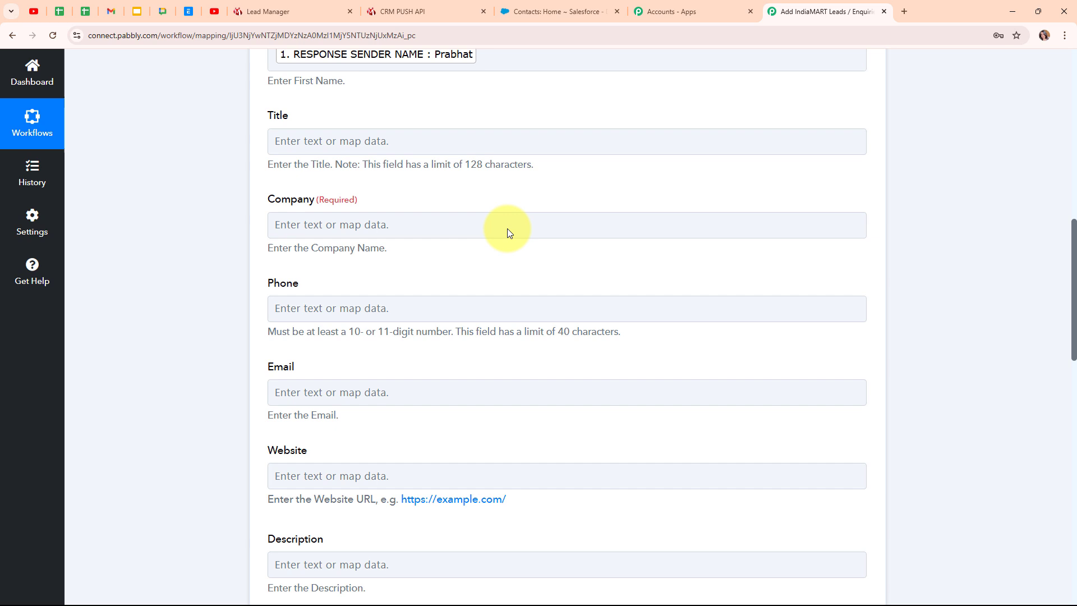
click(321, 222)
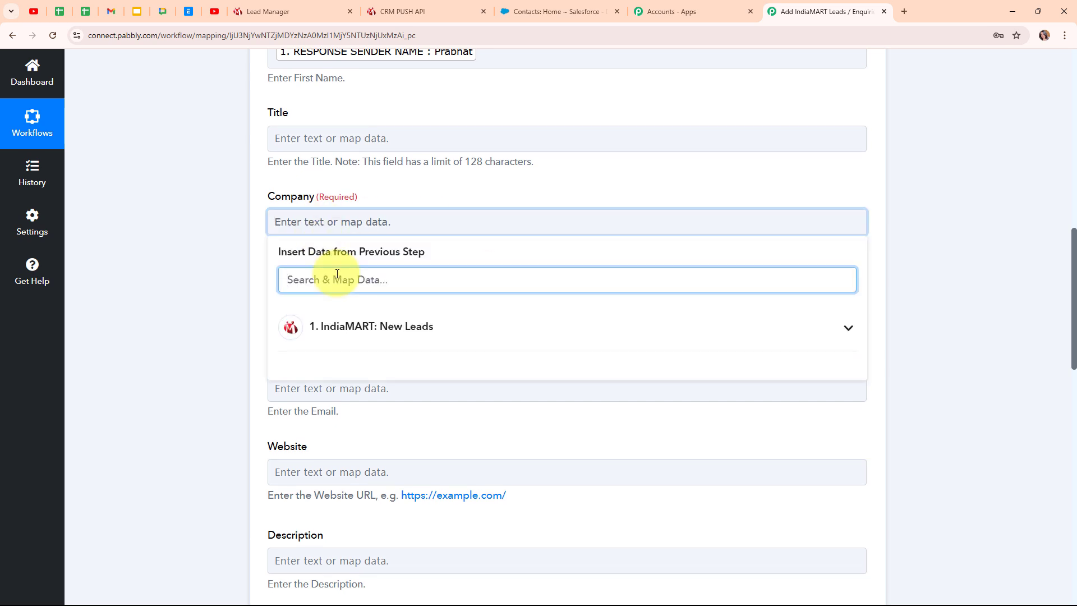
text(com)
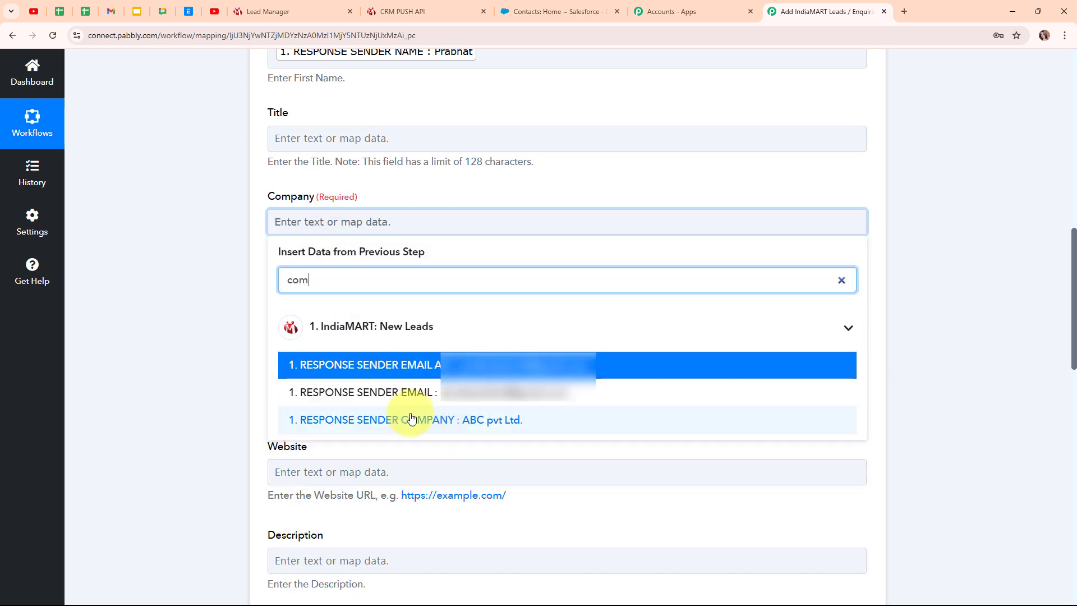
click(445, 423)
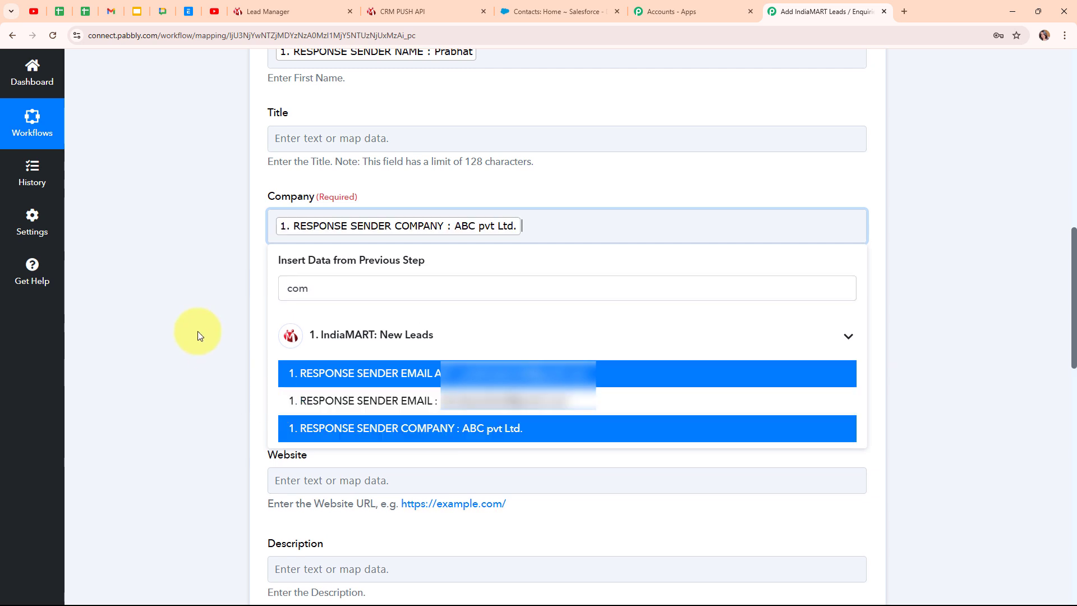
click(199, 330)
Step: Map the Phone field to IndiaMART's RESPONSE SENDER PHONE
scroll(605, 330, down, 3)
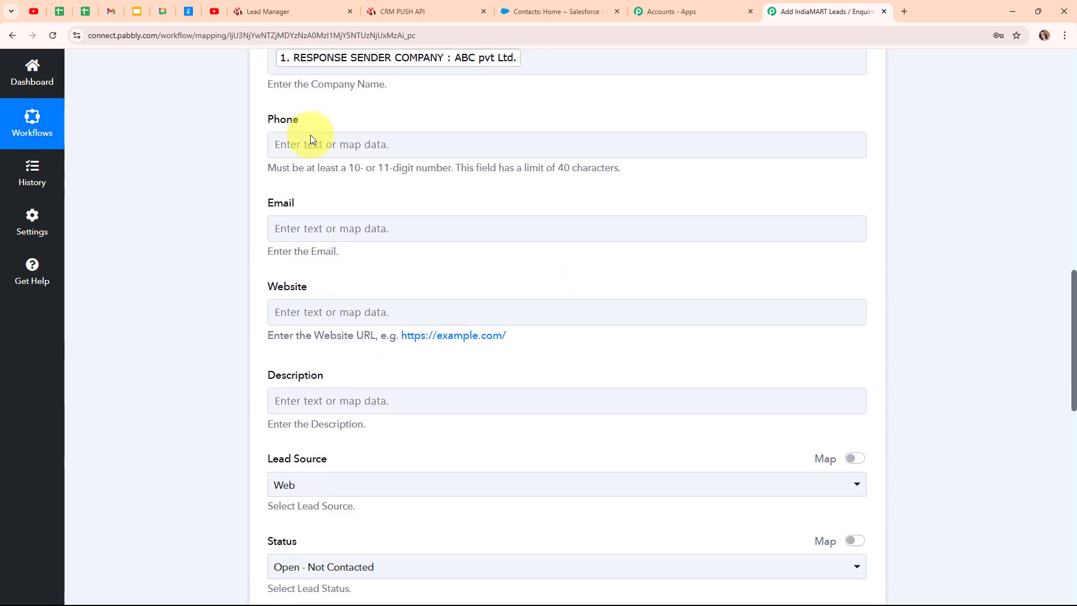
click(337, 146)
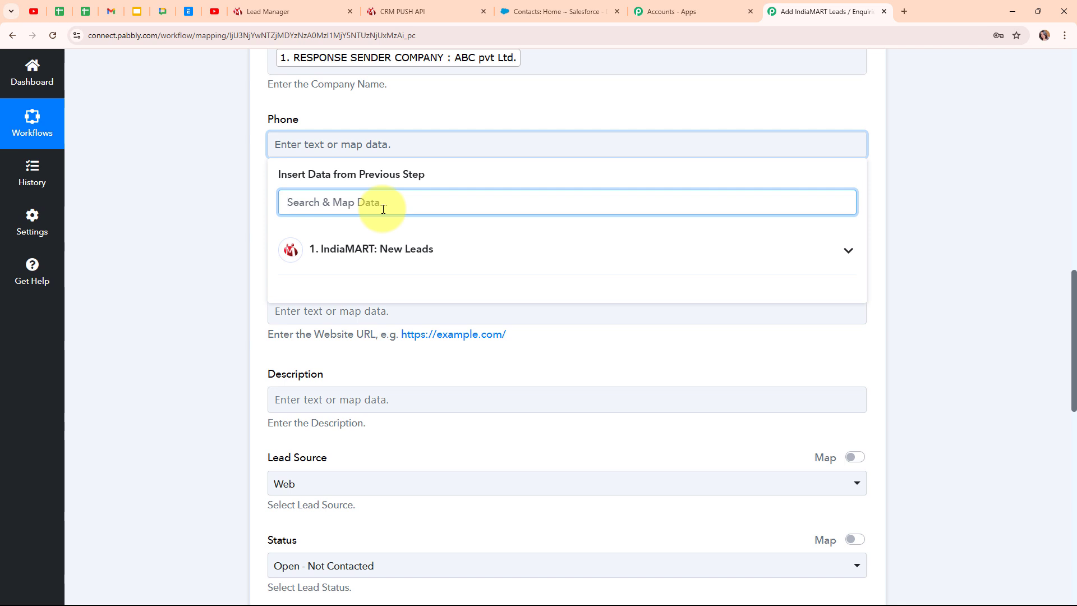
text(pho)
click(413, 315)
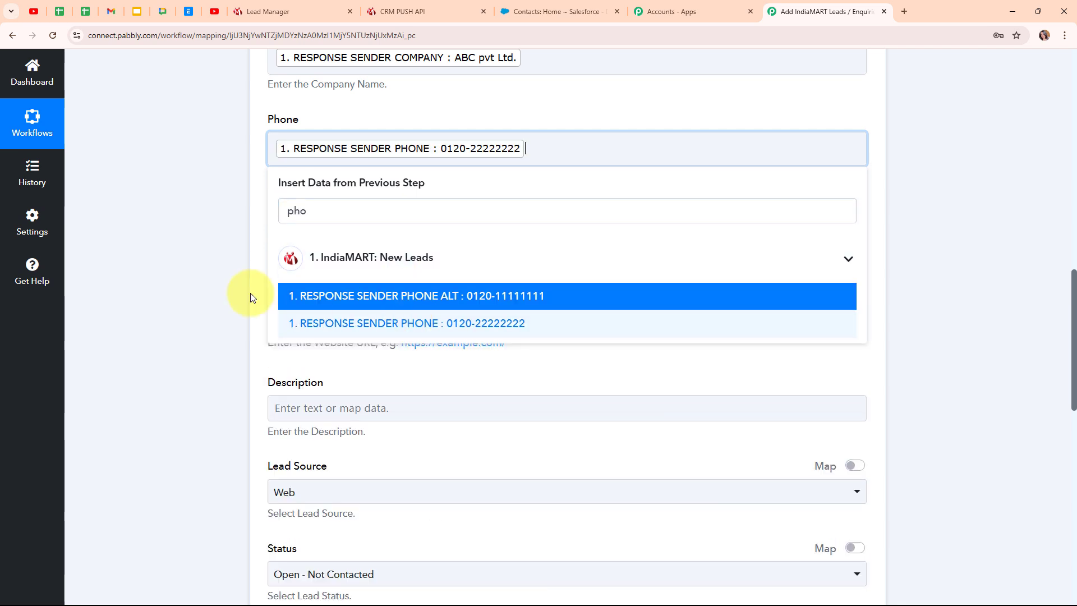
click(144, 209)
Step: Map the Email field to IndiaMART's RESPONSE SENDER EMAIL ALT
scroll(424, 285, down, 2)
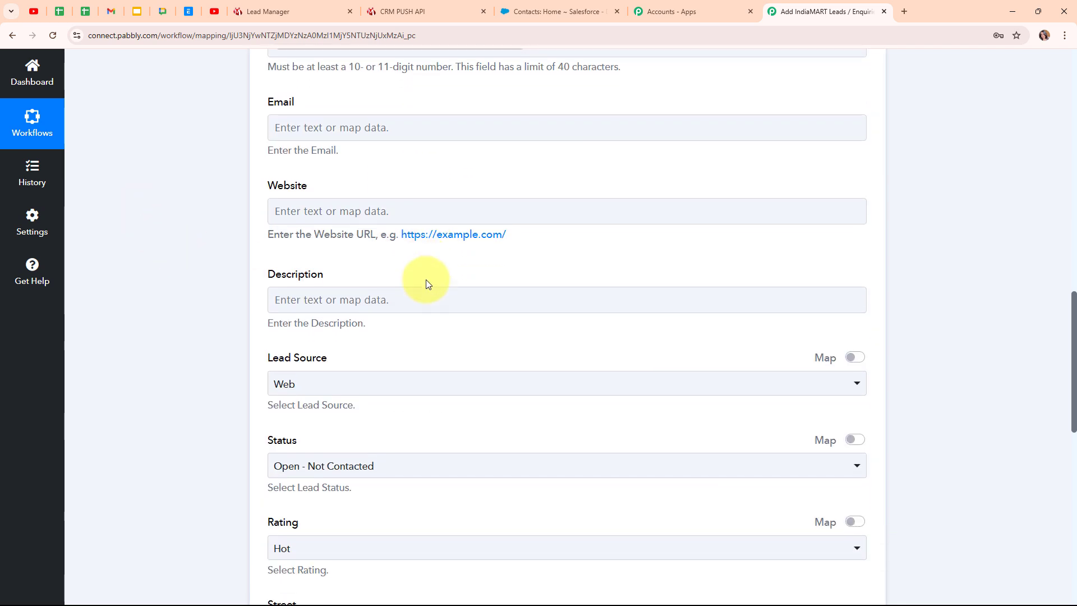
click(364, 122)
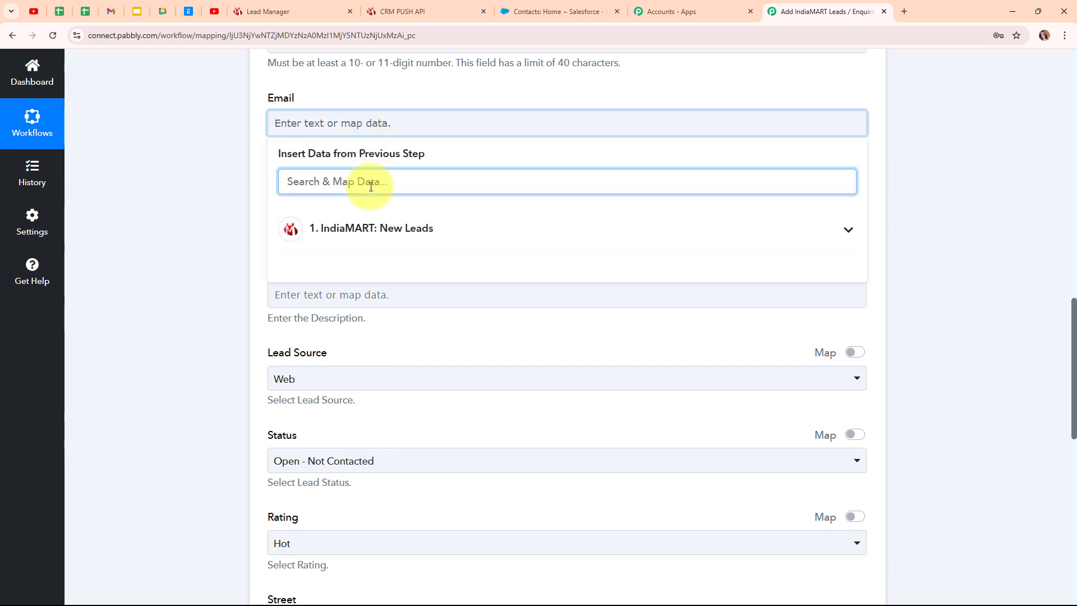
text(@)
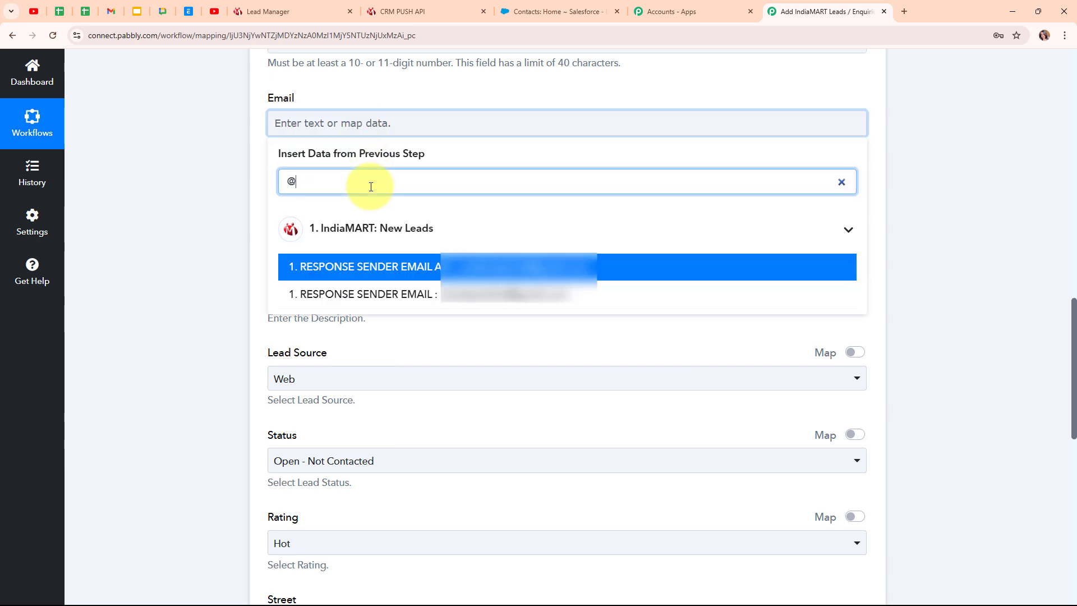
click(419, 273)
click(123, 186)
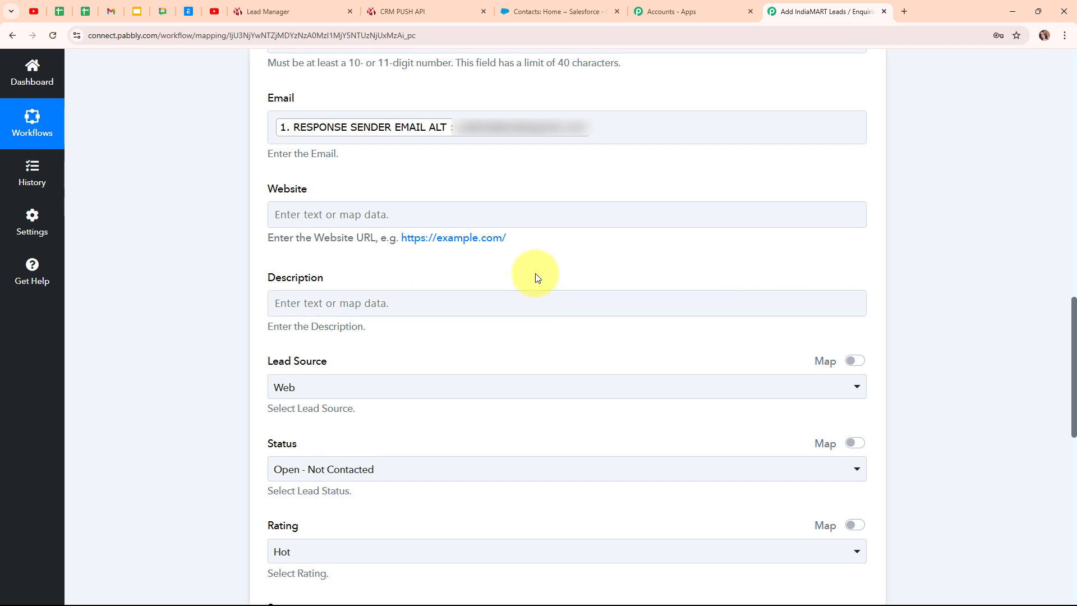
scroll(535, 273, down, 1)
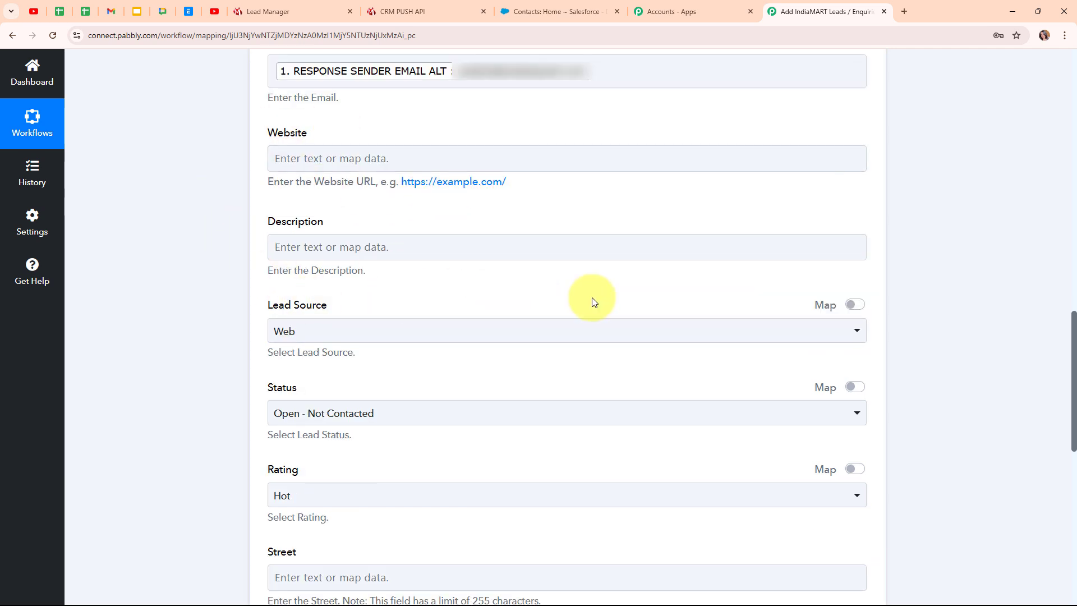
scroll(594, 303, down, 2)
click(440, 222)
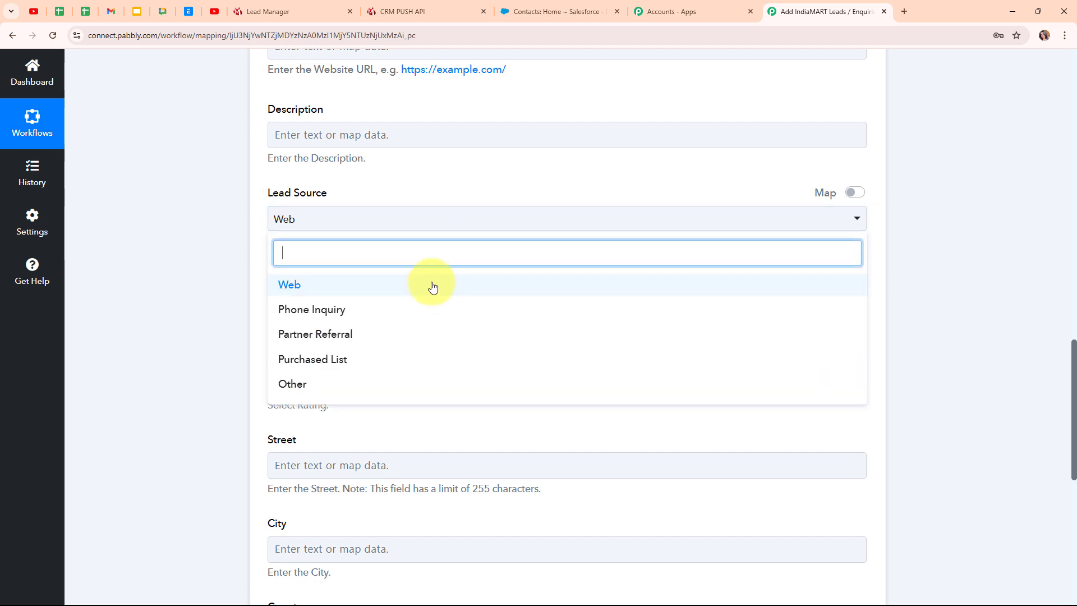
click(432, 287)
scroll(497, 267, down, 1)
click(449, 252)
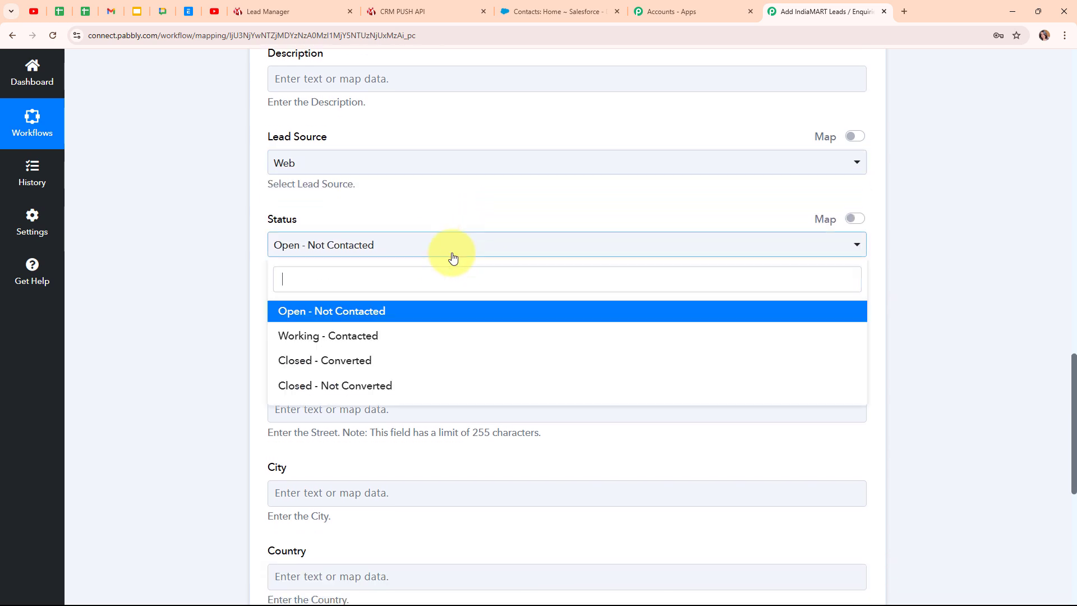
click(437, 312)
scroll(536, 277, down, 3)
click(419, 159)
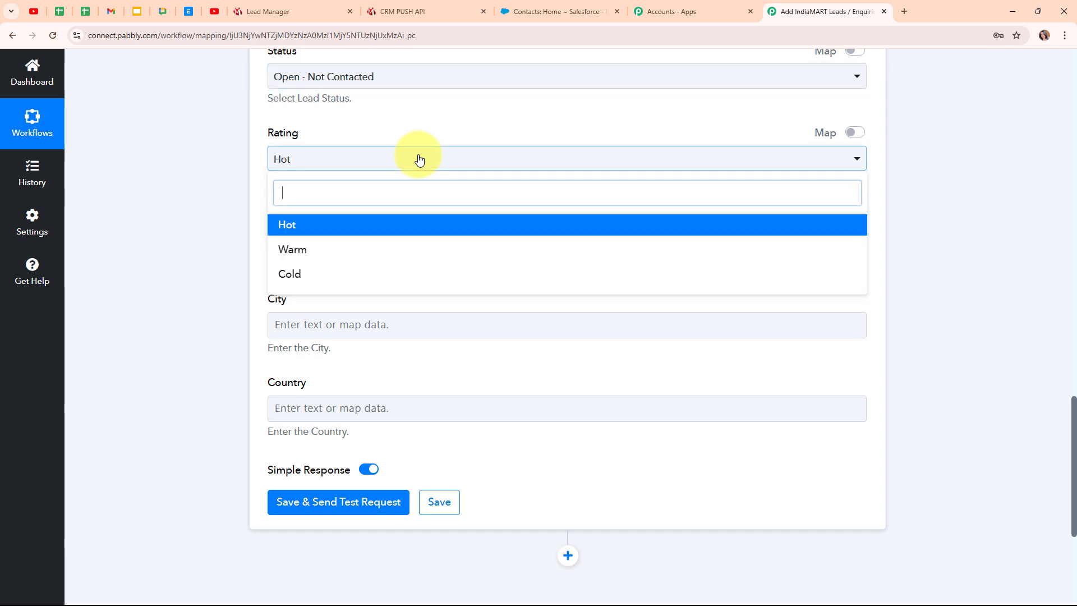
click(424, 230)
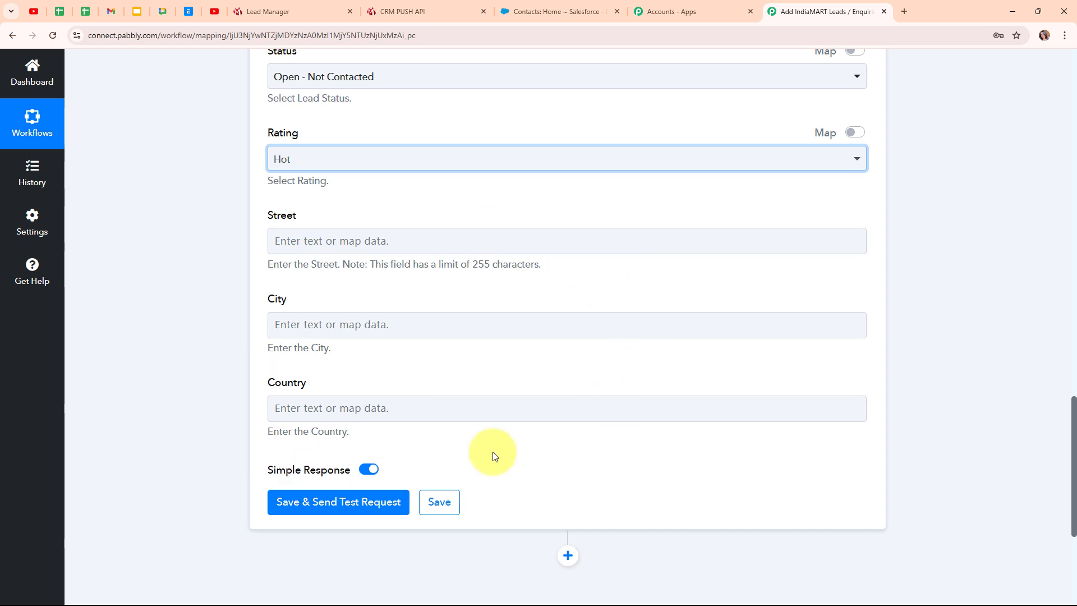
click(923, 378)
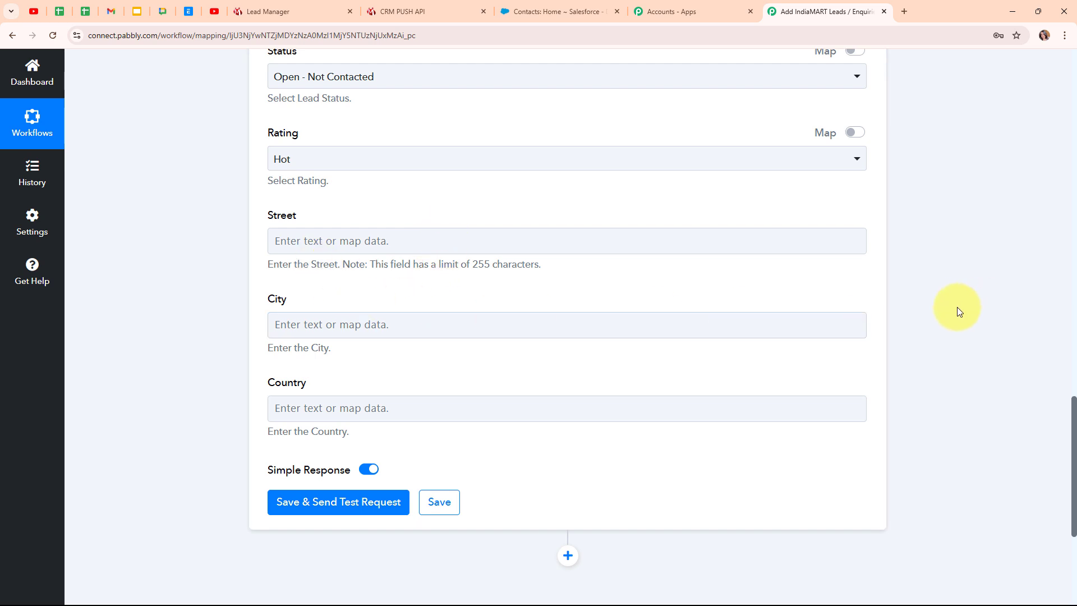
scroll(377, 460, down, 2)
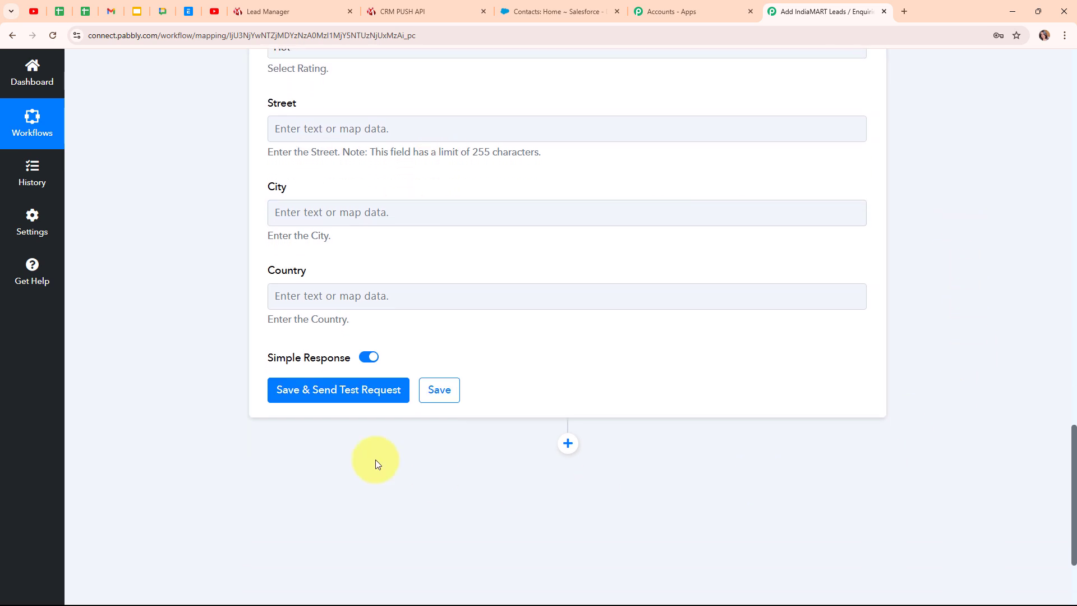
Step: Save the action and send a test request, getting a new Salesforce lead Id and Success 1
click(330, 392)
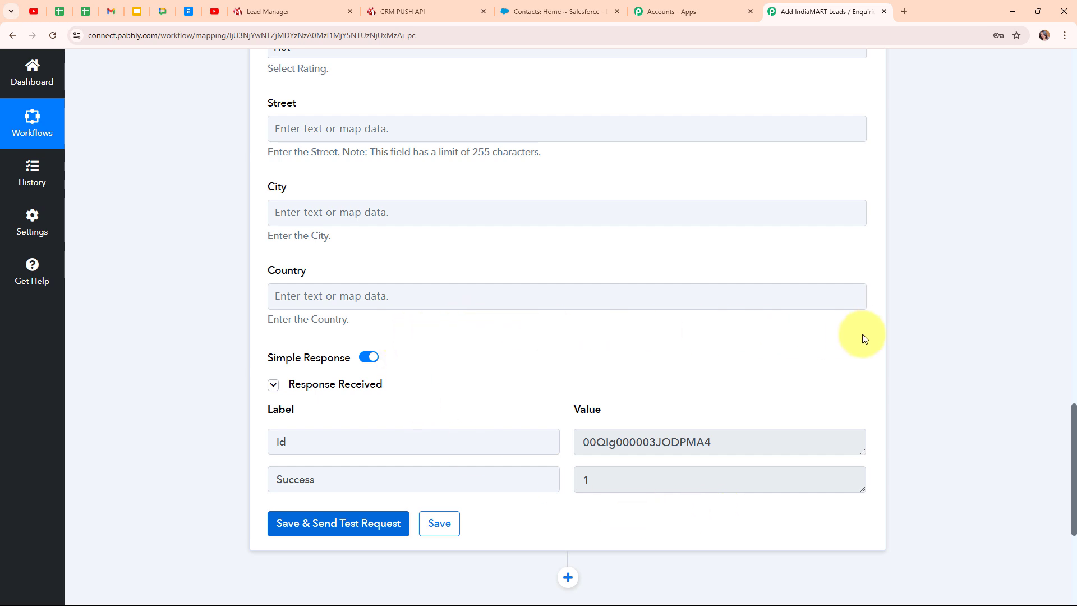
scroll(895, 335, up, 3)
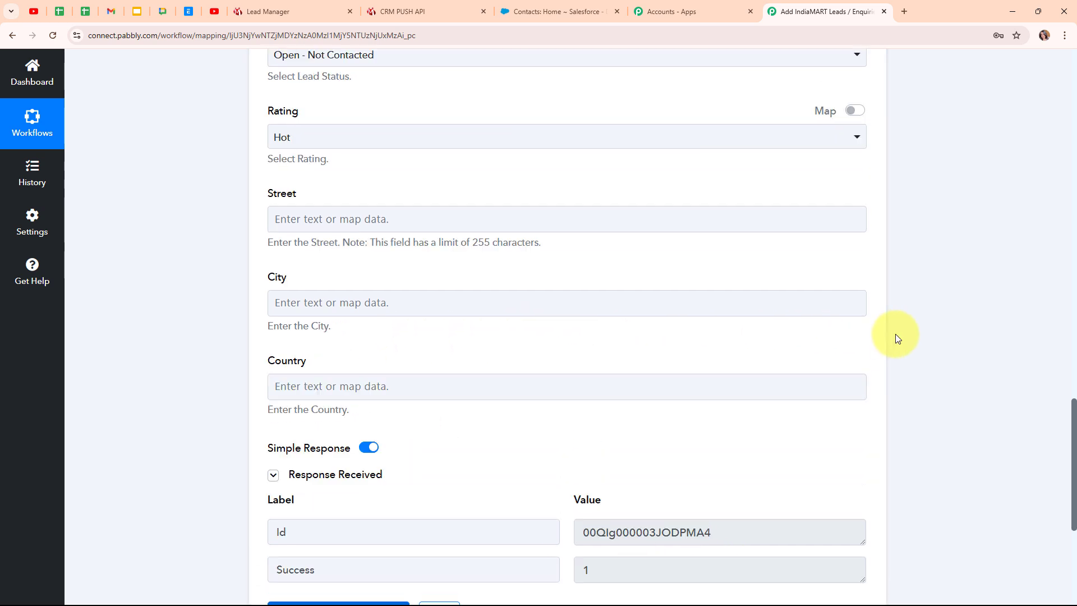
scroll(895, 334, up, 1)
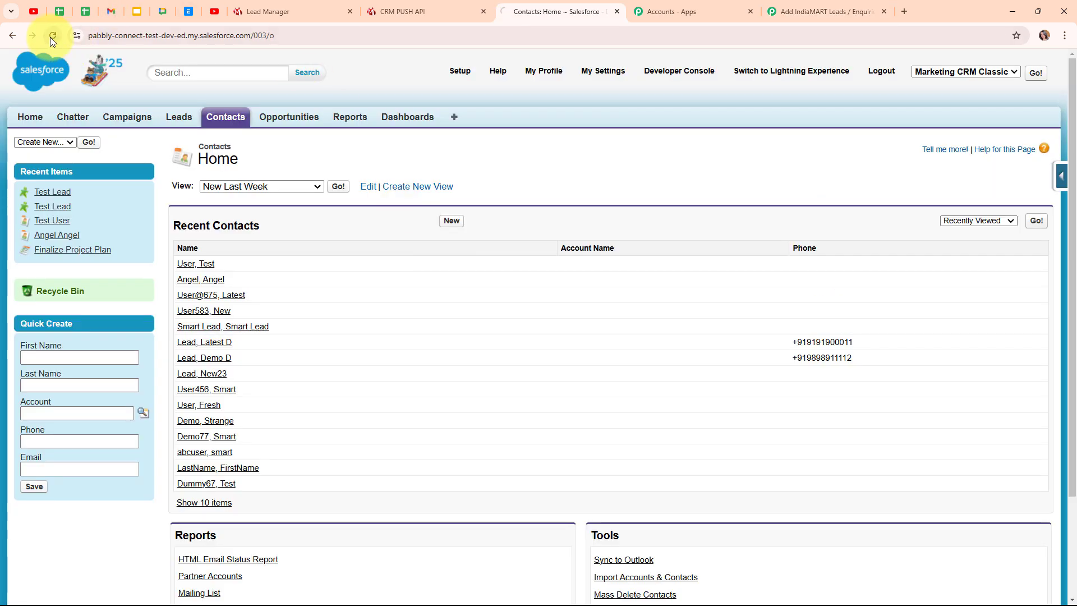
Step: Open the new Salesforce lead and verify company ABC pvt Ltd., Web source and Hot rating
click(52, 36)
click(71, 197)
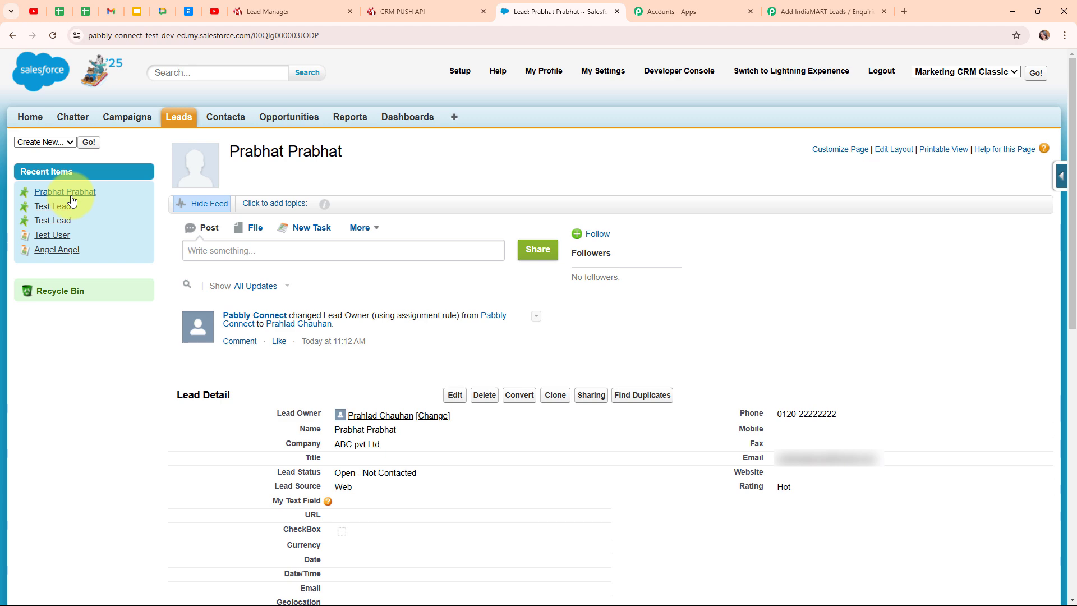
scroll(295, 271, down, 3)
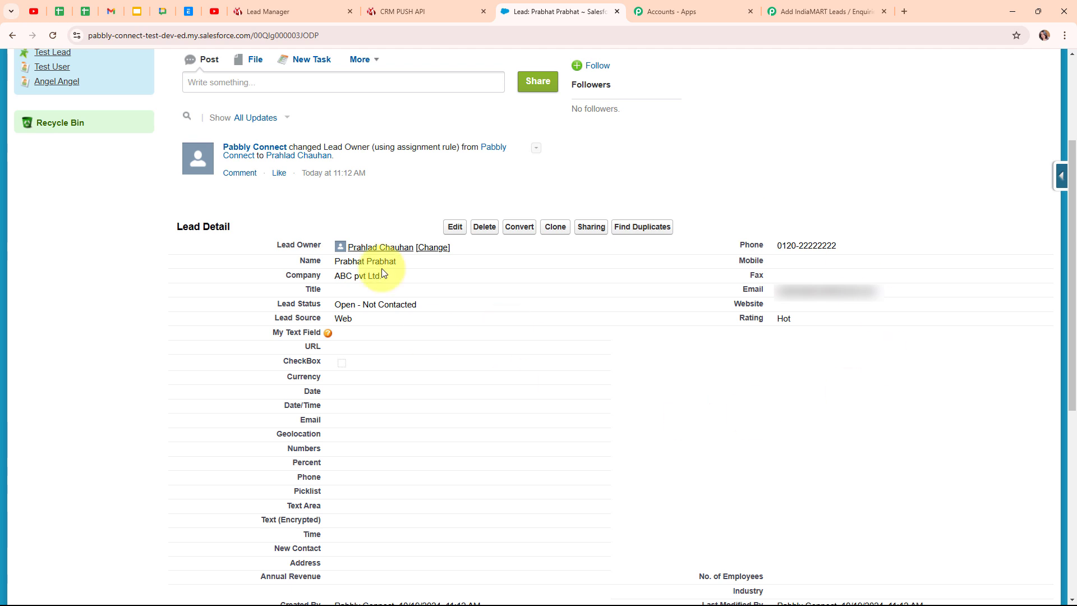
click(817, 7)
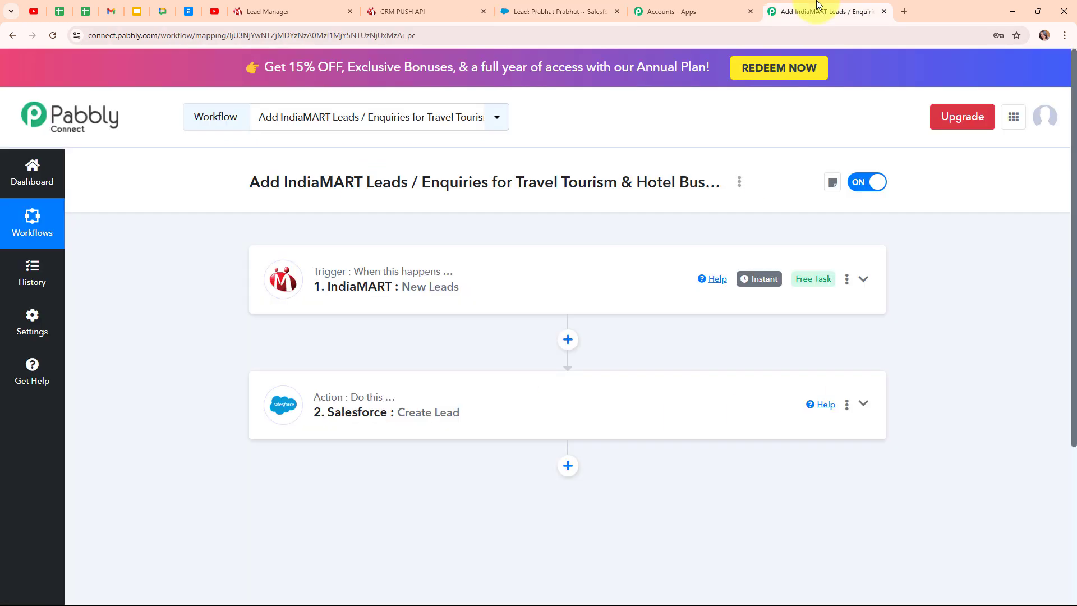